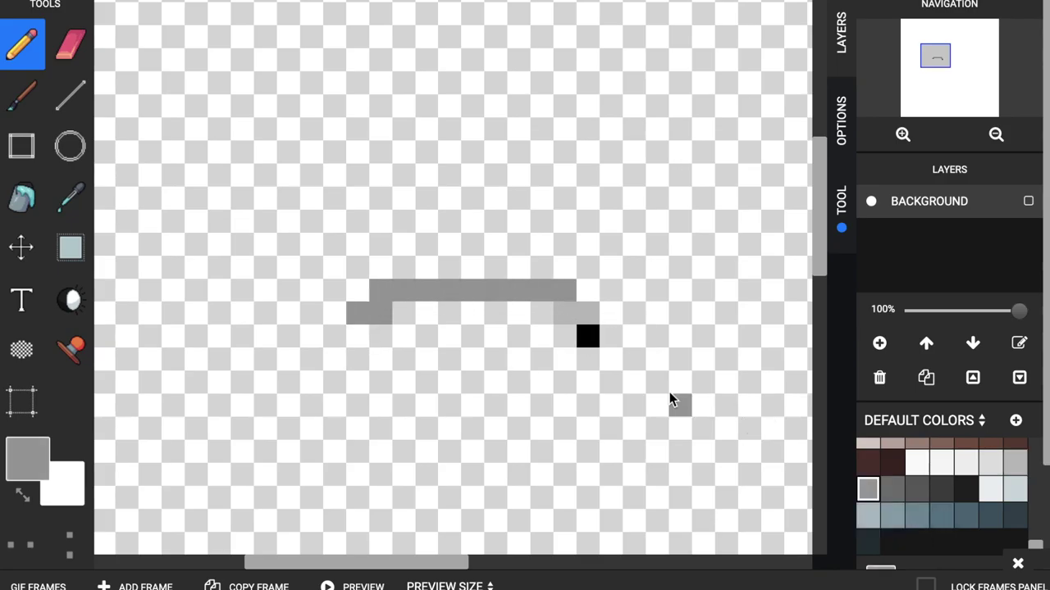
Step: Shade the middle of the helmet's curved top line light grey and its right end pixel mid grey
{"action": "left_click", "coordinate": [1016, 464]}
{"action": "left_click_drag", "start_coordinate": [471, 297], "coordinate": [451, 292]}
{"action": "left_click", "coordinate": [993, 464]}
{"action": "left_click", "coordinate": [588, 336]}
{"action": "left_click", "coordinate": [867, 489]}
{"action": "left_click", "coordinate": [597, 337]}
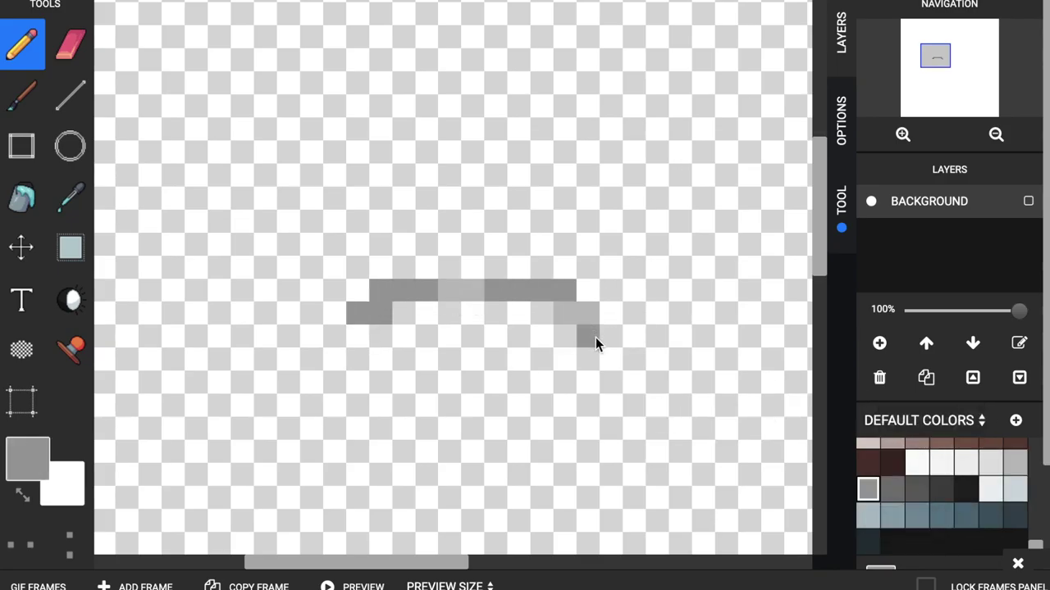
Step: Repaint the helmet's top line in dark grey 616161 and extend it down the left side
{"action": "left_click", "coordinate": [917, 489]}
{"action": "left_click", "coordinate": [491, 297]}
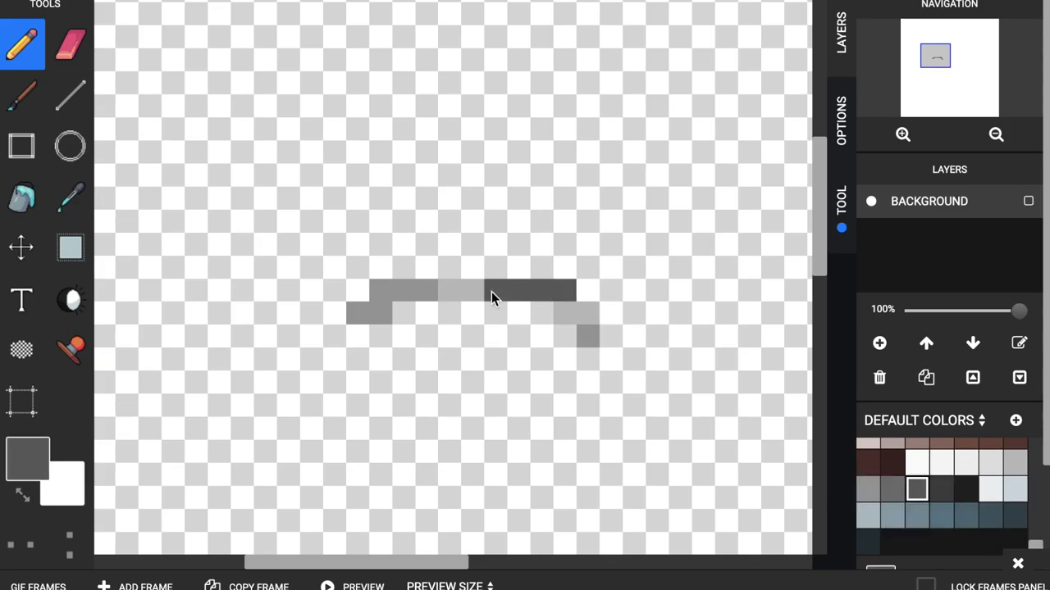
{"action": "left_click_drag", "start_coordinate": [380, 354], "coordinate": [381, 337]}
Step: Fill the gap in the helmet's left edge with grey 616161 and shade the inner column slightly lighter
{"action": "left_click", "coordinate": [1017, 465]}
{"action": "left_click", "coordinate": [358, 337]}
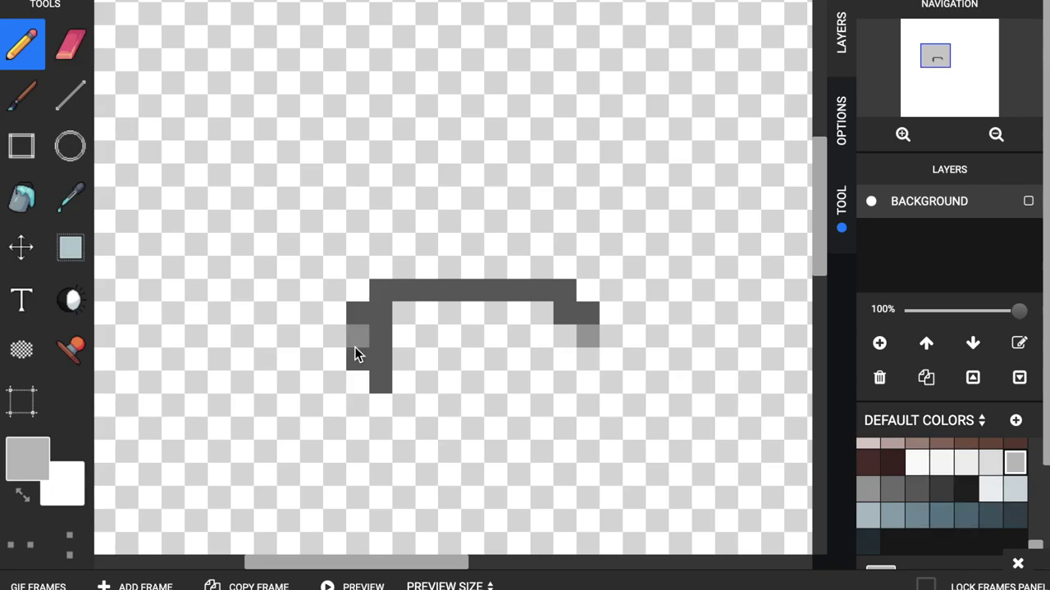
{"action": "left_click", "coordinate": [893, 500]}
{"action": "left_click", "coordinate": [357, 336]}
{"action": "left_click", "coordinate": [942, 490]}
{"action": "left_click", "coordinate": [357, 336]}
{"action": "left_click", "coordinate": [917, 490]}
{"action": "left_click", "coordinate": [357, 336]}
{"action": "left_click_drag", "start_coordinate": [382, 321], "coordinate": [382, 361]}
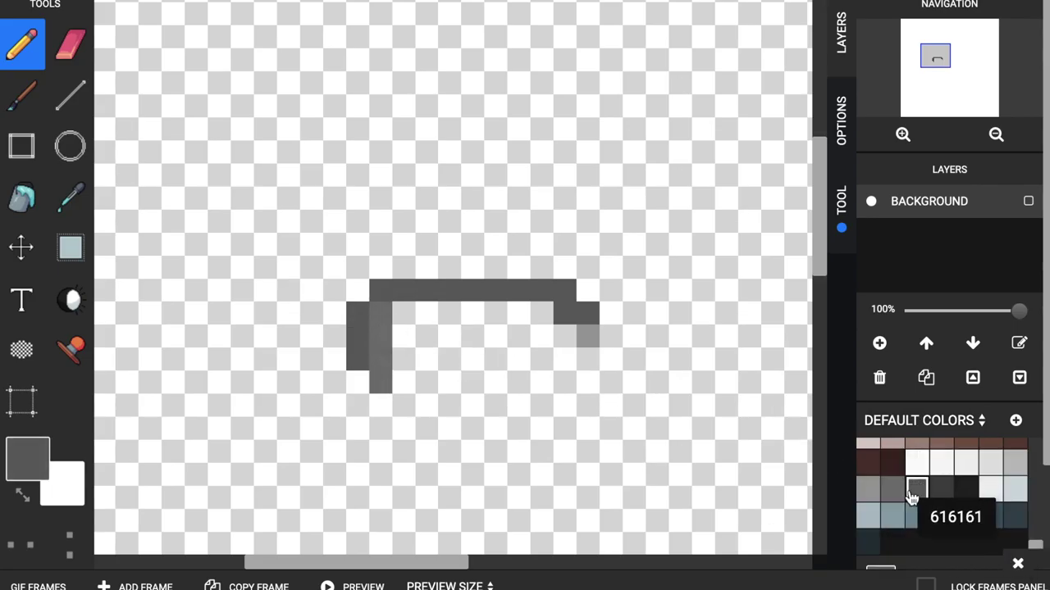
{"action": "left_click", "coordinate": [942, 489]}
{"action": "left_click", "coordinate": [401, 414]}
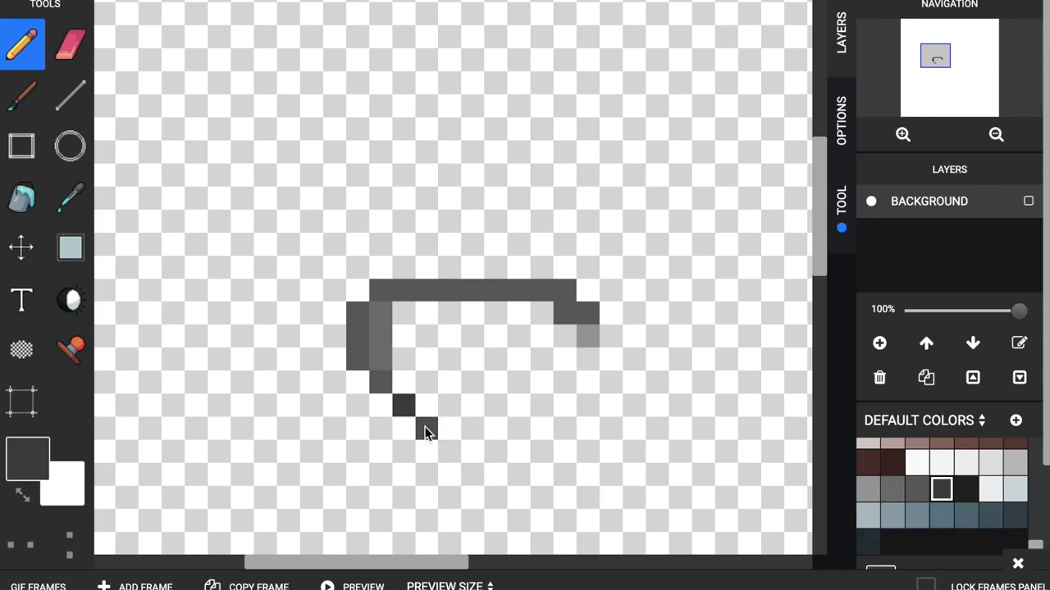
{"action": "key", "text": "ctrl+z"}
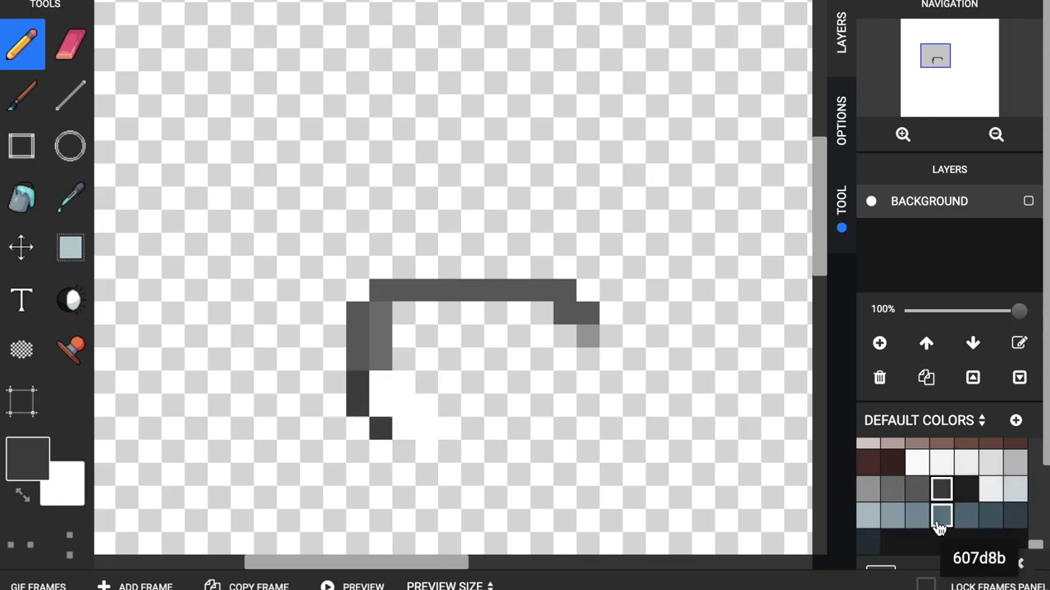
Step: Extend the helmet's left edge downward in grey 616161 with a lighter grey inner column and lower end pixel
{"action": "left_click", "coordinate": [917, 489]}
{"action": "left_click_drag", "start_coordinate": [360, 385], "coordinate": [379, 428]}
{"action": "left_click", "coordinate": [891, 490]}
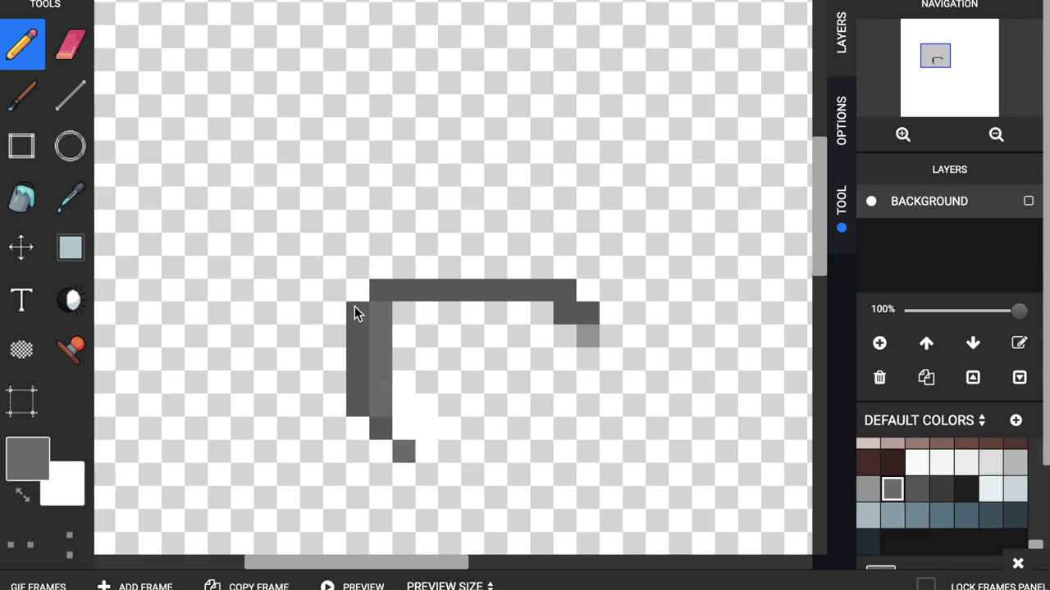
Step: Build out the pointed earmuff on the helmet's left side in grey 616161 and fill it with lighter grey
{"action": "left_click", "coordinate": [917, 489]}
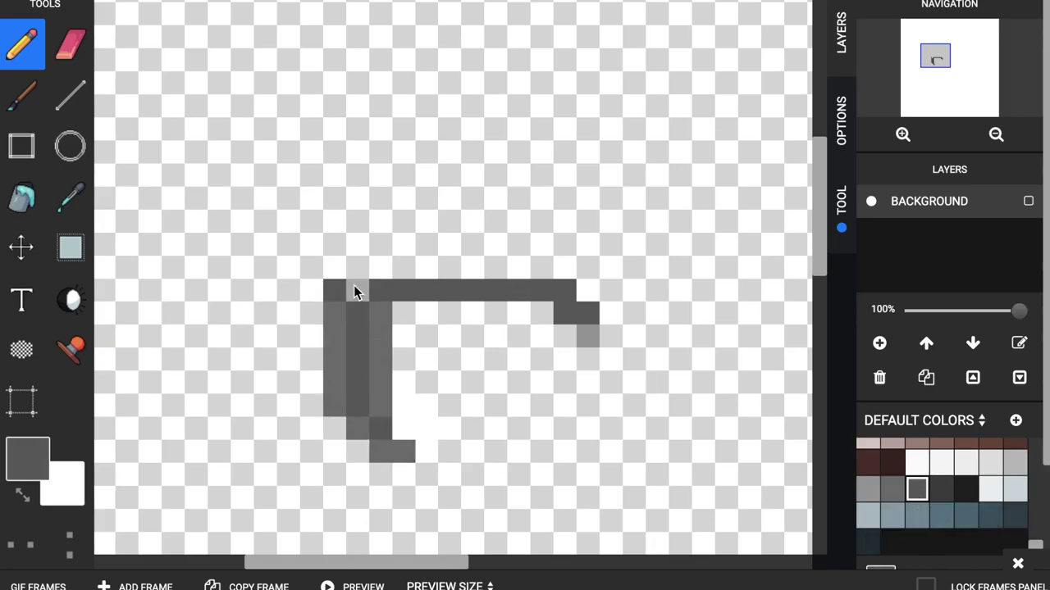
{"action": "scroll", "coordinate": [354, 285], "scroll_direction": "down", "scroll_amount": 3}
{"action": "left_click_drag", "start_coordinate": [375, 211], "coordinate": [360, 215]}
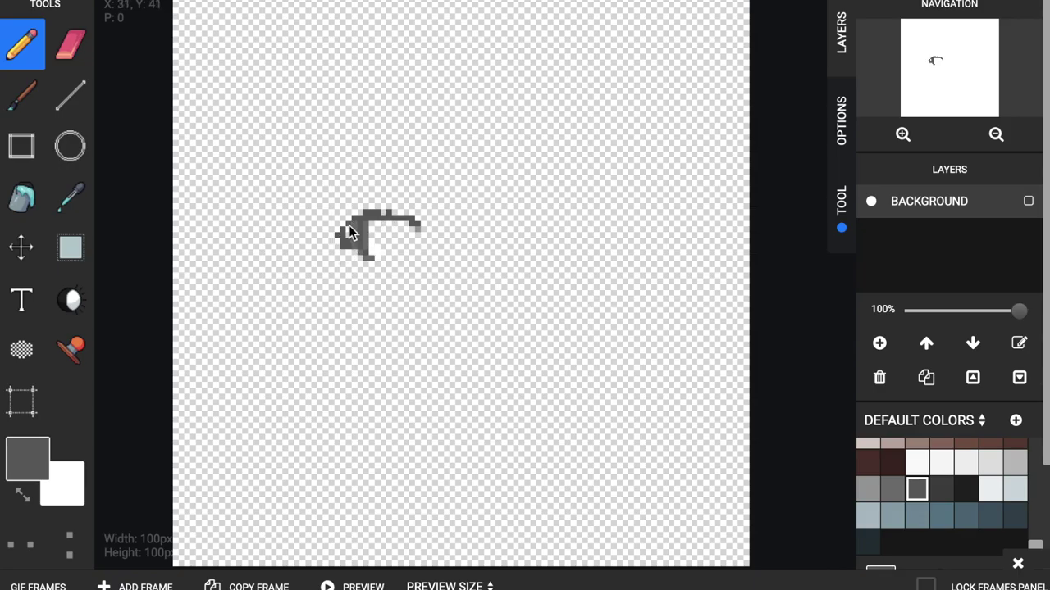
{"action": "left_click", "coordinate": [892, 488]}
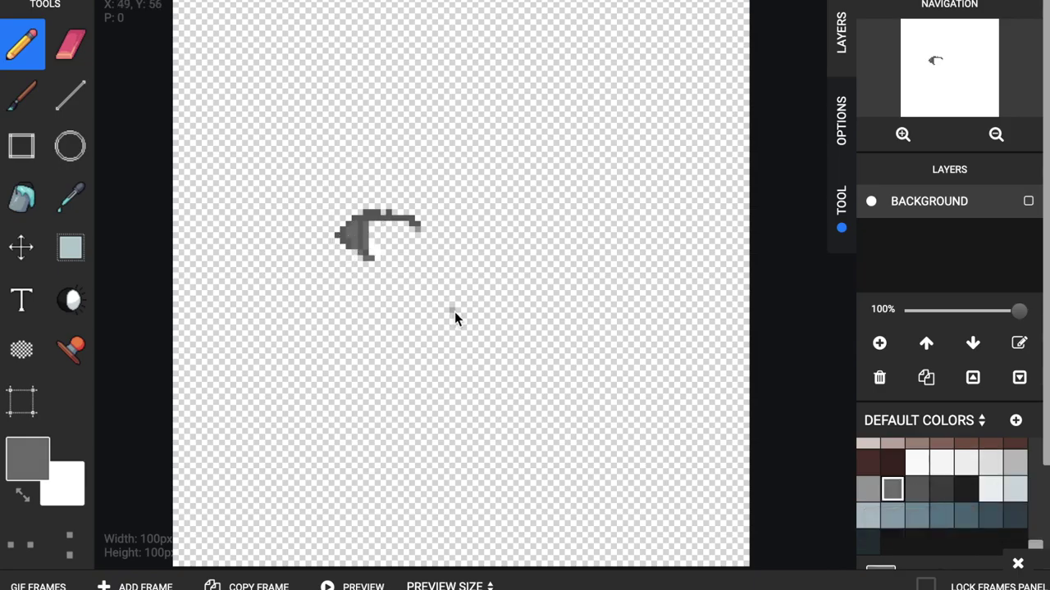
Step: Close the bottom outline of the head and draw the right earmuff in dark and medium greys
{"action": "left_click", "coordinate": [917, 489]}
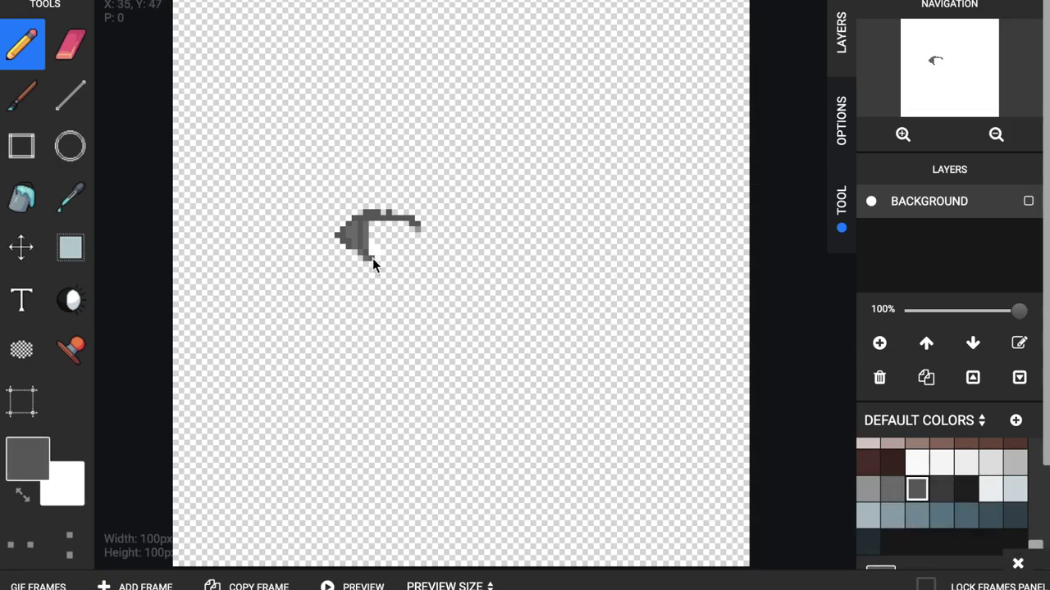
{"action": "left_click", "coordinate": [942, 488]}
{"action": "left_click_drag", "start_coordinate": [415, 249], "coordinate": [423, 235]}
{"action": "left_click", "coordinate": [892, 491]}
{"action": "left_click", "coordinate": [435, 236]}
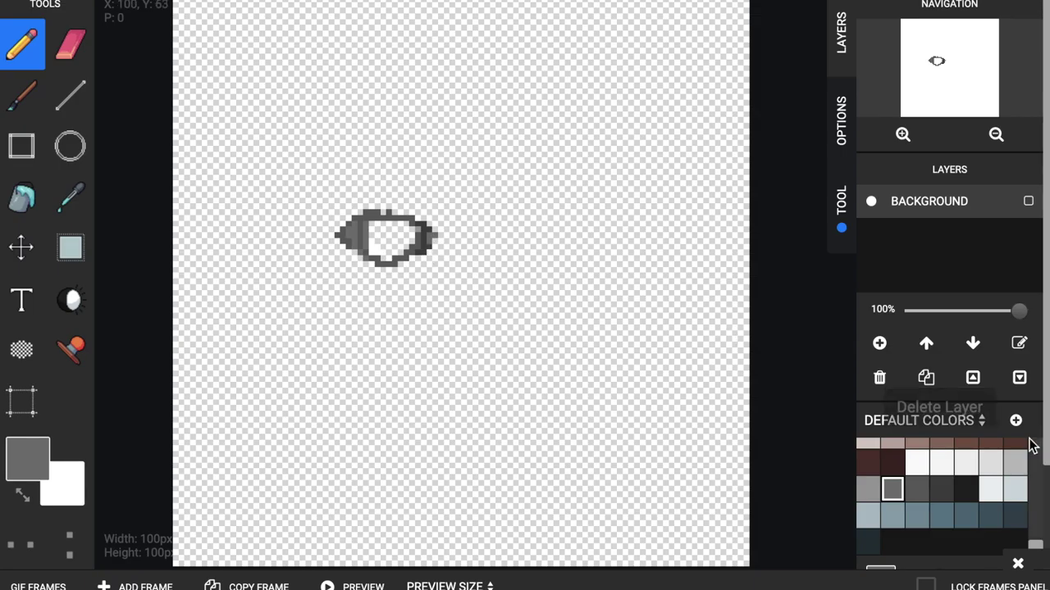
Step: Add the helmet's dome above the top line in medium grey with a dark grey 424242 right edge
{"action": "left_click", "coordinate": [917, 488]}
{"action": "left_click", "coordinate": [942, 489]}
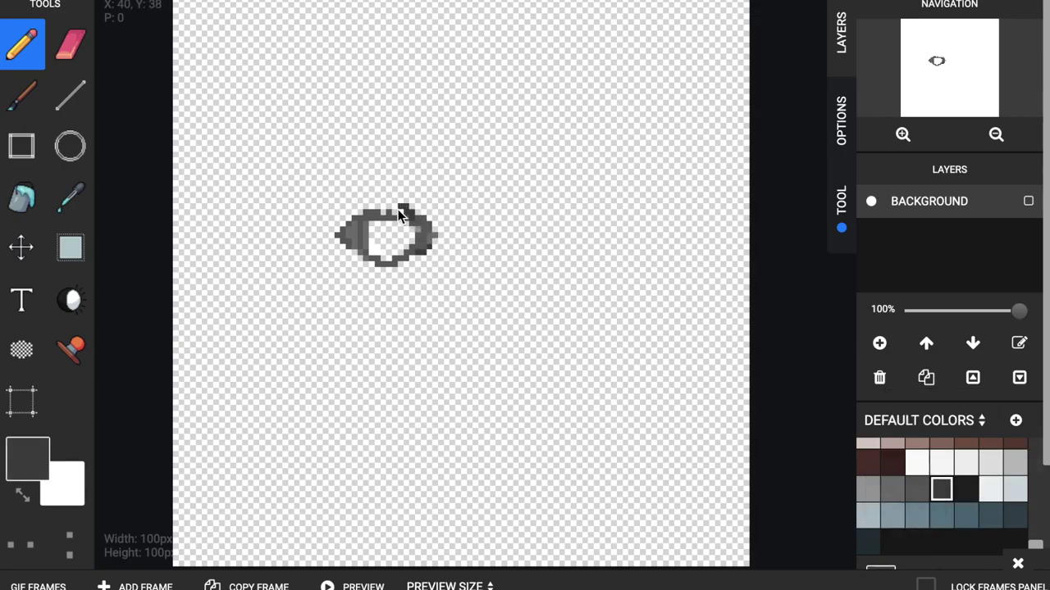
{"action": "left_click", "coordinate": [892, 489]}
{"action": "left_click", "coordinate": [370, 208]}
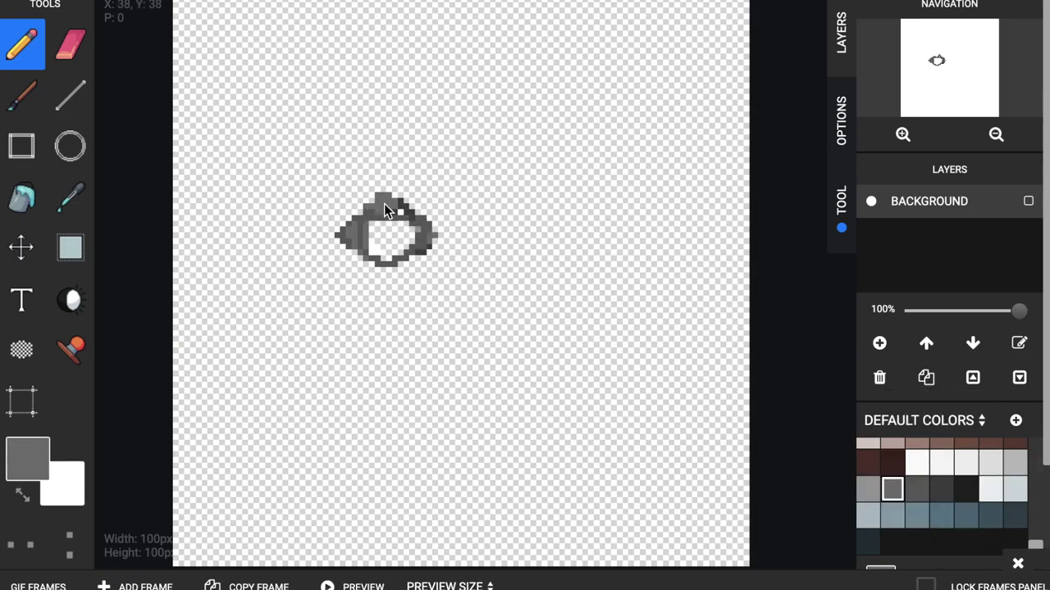
Step: Search Google Images for Rainbow Six Siege Jäger reference pictures
{"action": "left_click", "coordinate": [990, 515]}
{"action": "scroll", "coordinate": [879, 452], "scroll_direction": "up", "scroll_amount": 2}
{"action": "scroll", "coordinate": [984, 510], "scroll_direction": "down", "scroll_amount": 2}
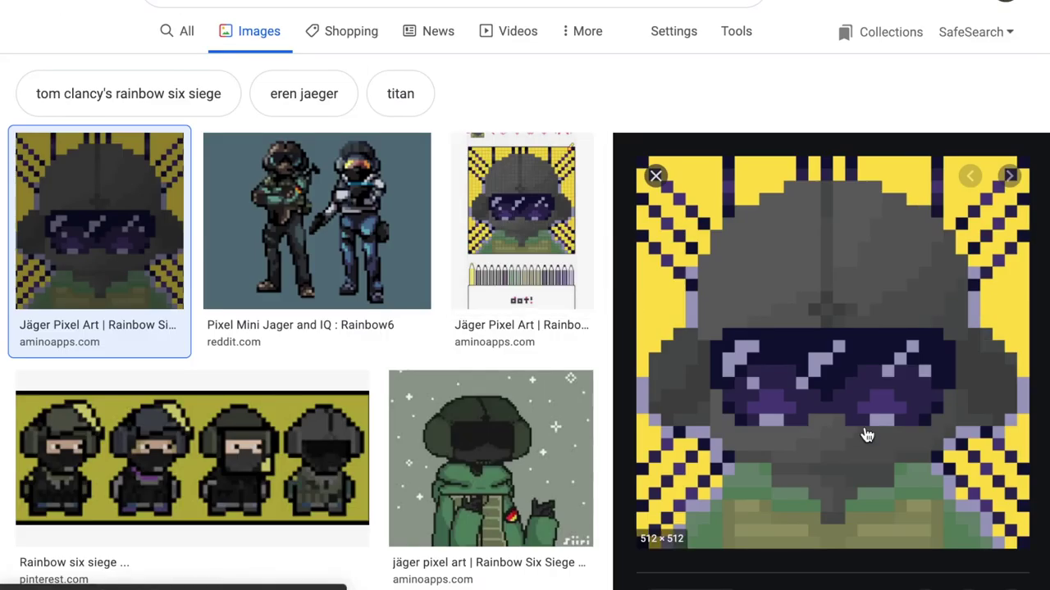
{"action": "left_click", "coordinate": [378, 3]}
{"action": "key", "text": "Return"}
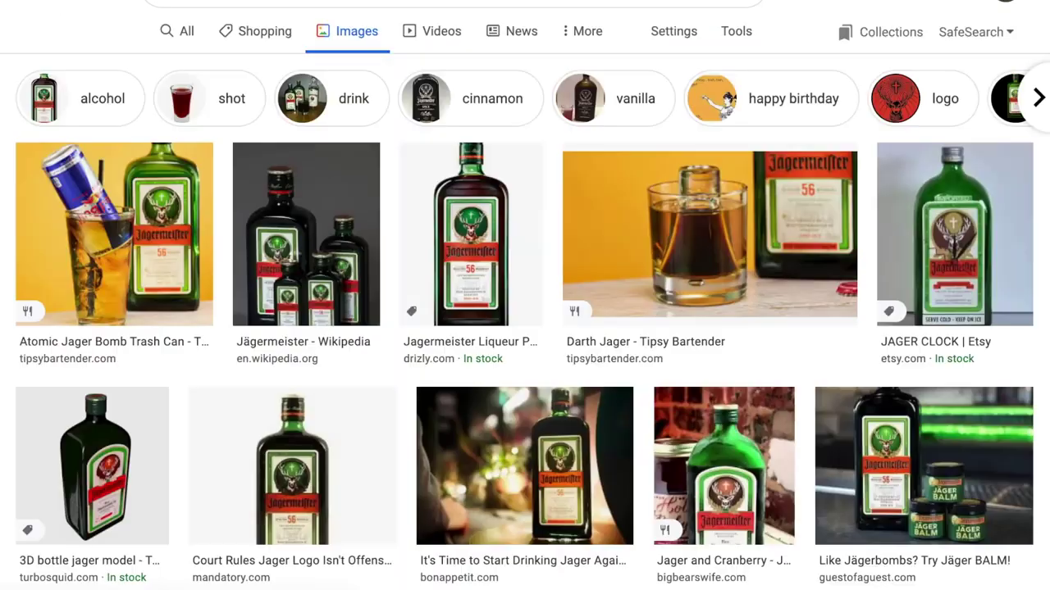
{"action": "left_click", "coordinate": [377, 3]}
{"action": "left_click", "coordinate": [391, 74]}
{"action": "scroll", "coordinate": [784, 480], "scroll_direction": "down", "scroll_amount": 10}
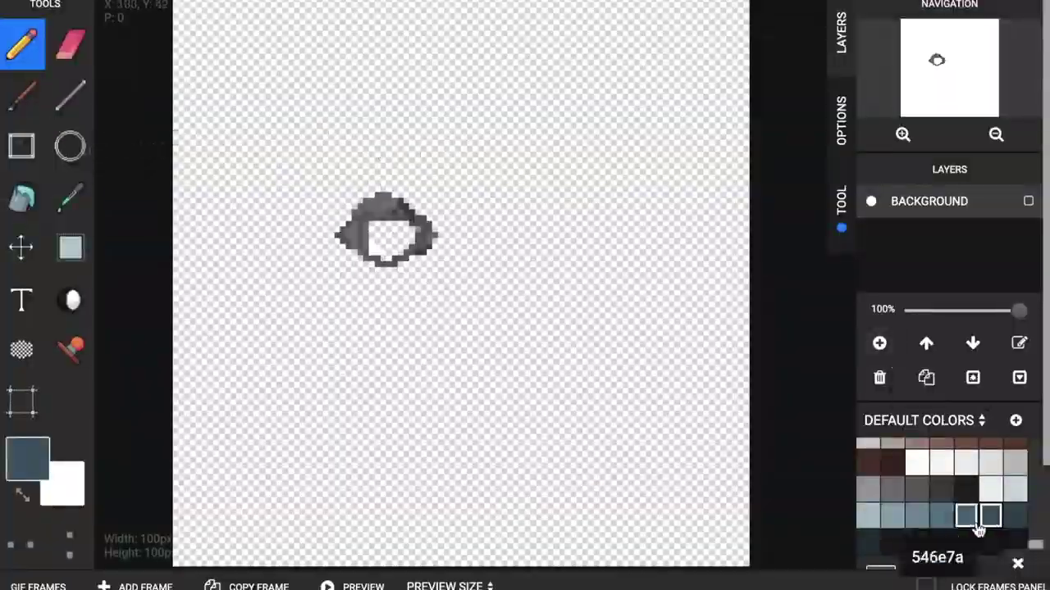
Step: Paint the visor in dark blue-grey 37474f with pale highlight pixels near its upper left corner
{"action": "left_click", "coordinate": [1015, 515]}
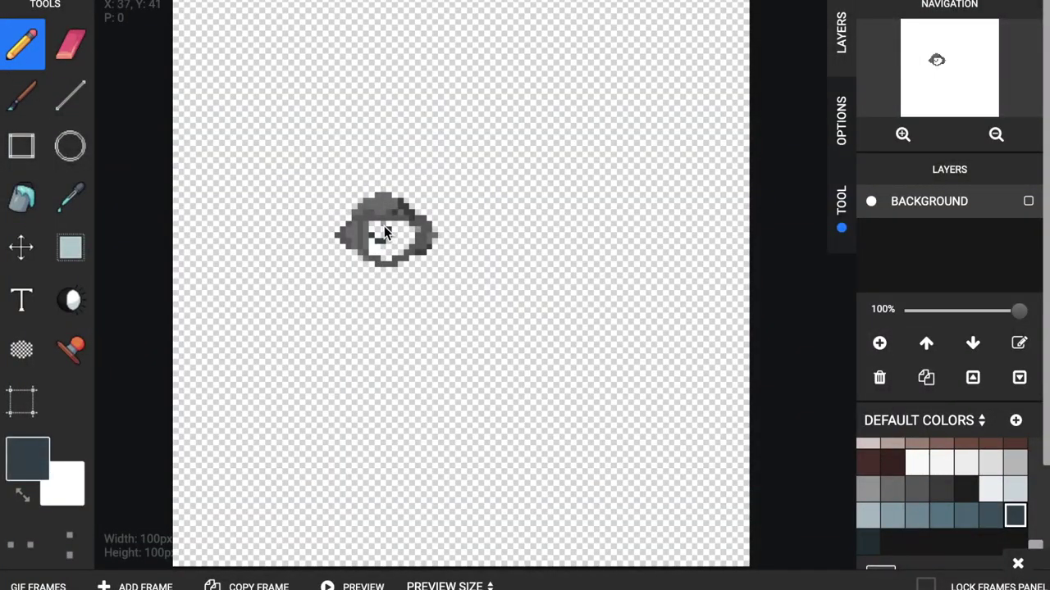
{"action": "left_click", "coordinate": [990, 490]}
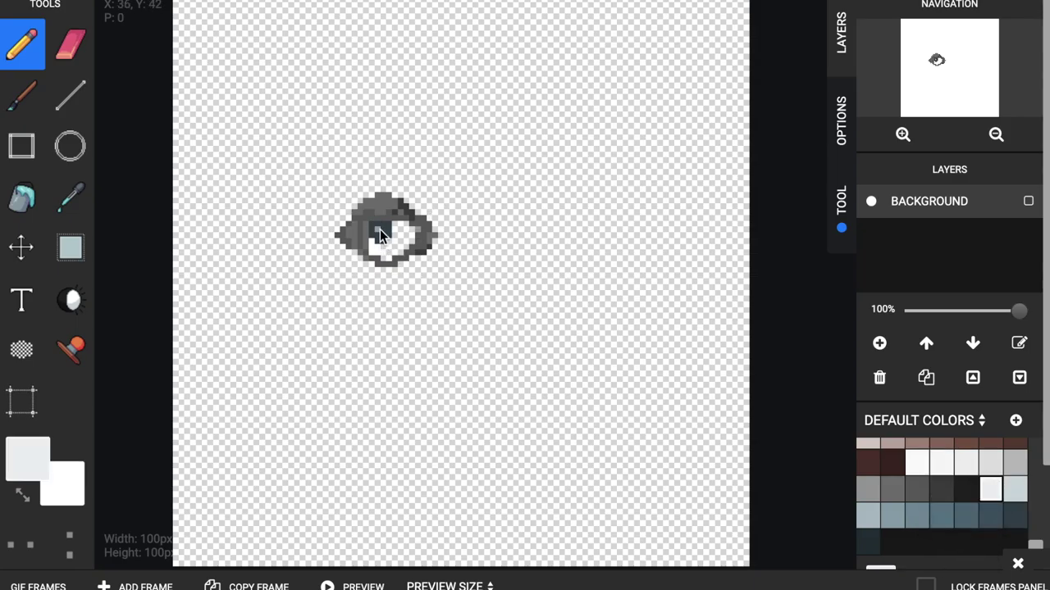
{"action": "left_click", "coordinate": [1015, 515]}
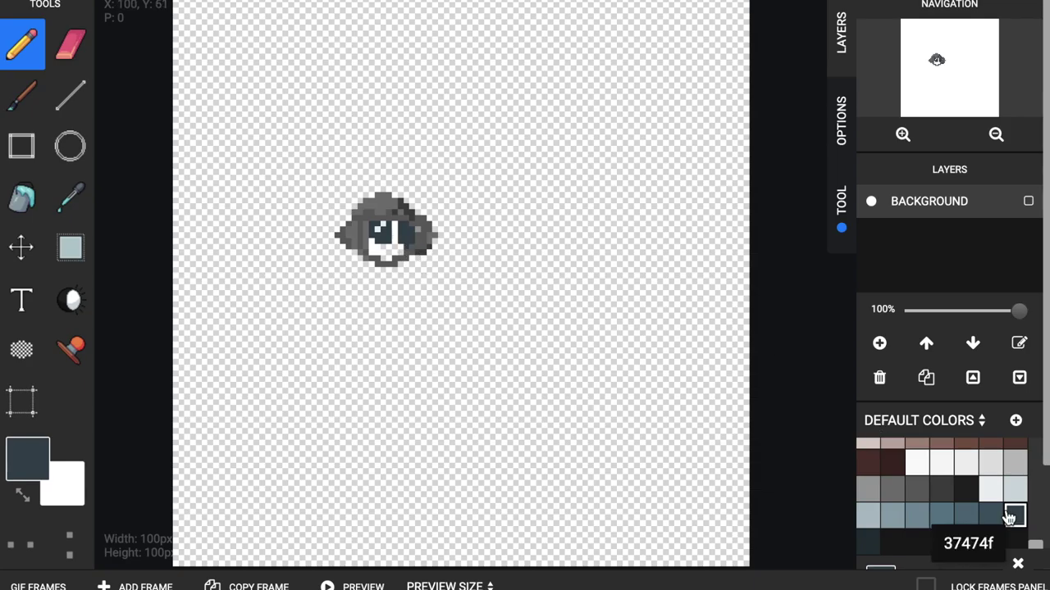
{"action": "left_click", "coordinate": [917, 489]}
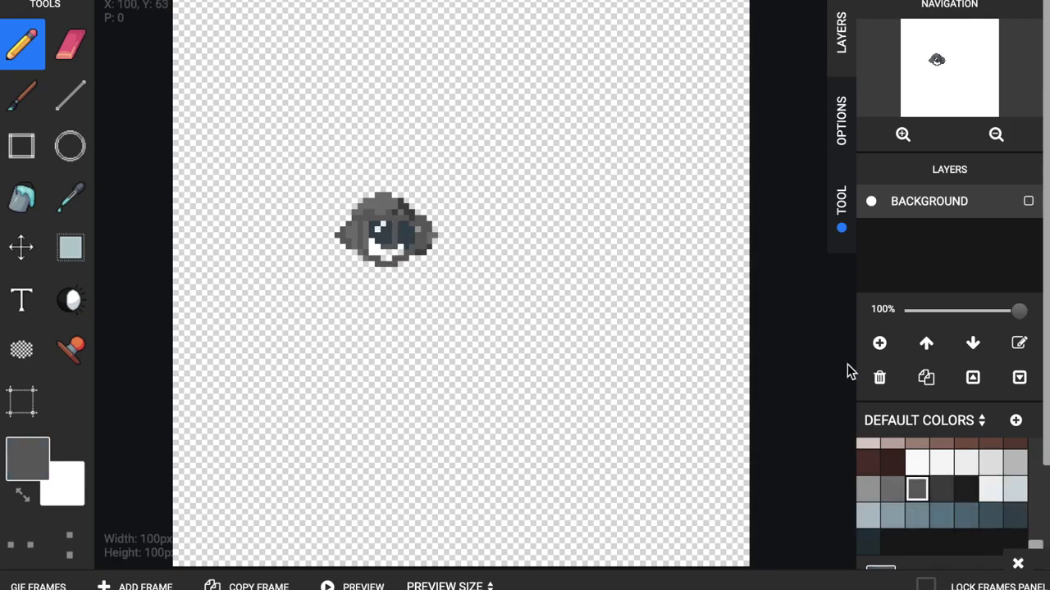
{"action": "left_click", "coordinate": [1016, 515]}
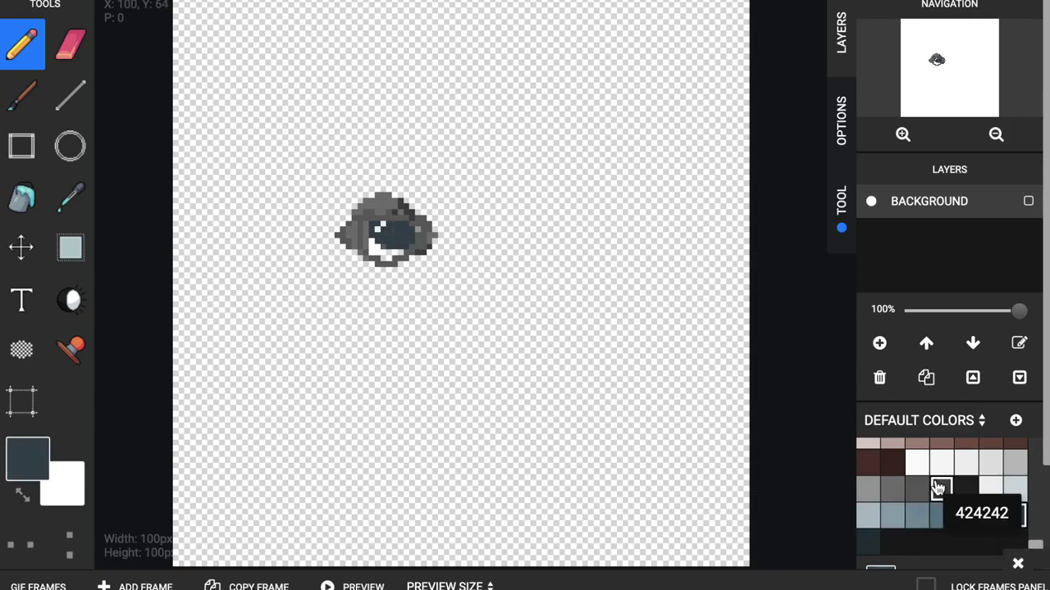
Step: Add a pale highlight pixel to the visor's right side and cover the stray light pixels with 37474f
{"action": "left_click", "coordinate": [990, 463]}
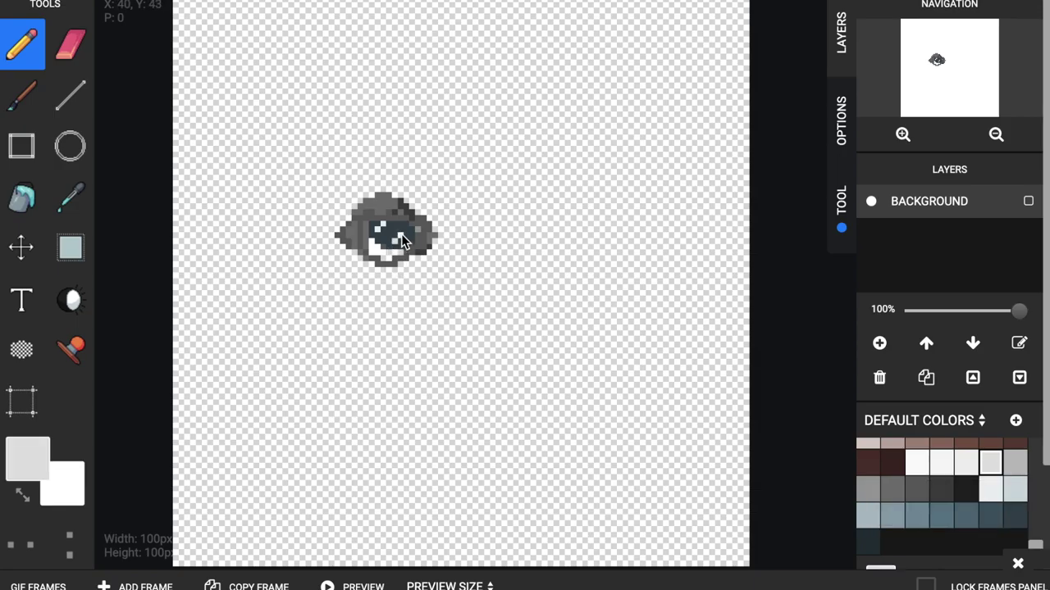
{"action": "left_click", "coordinate": [941, 489]}
{"action": "left_click", "coordinate": [401, 236]}
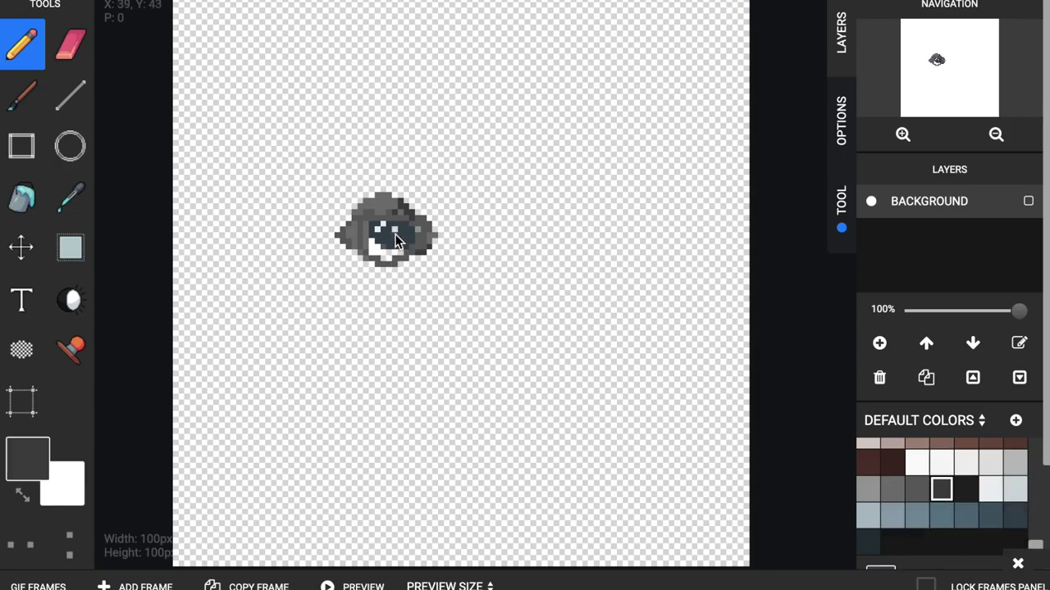
{"action": "left_click", "coordinate": [966, 462]}
{"action": "left_click", "coordinate": [406, 229]}
{"action": "left_click_drag", "start_coordinate": [394, 235], "coordinate": [394, 241]}
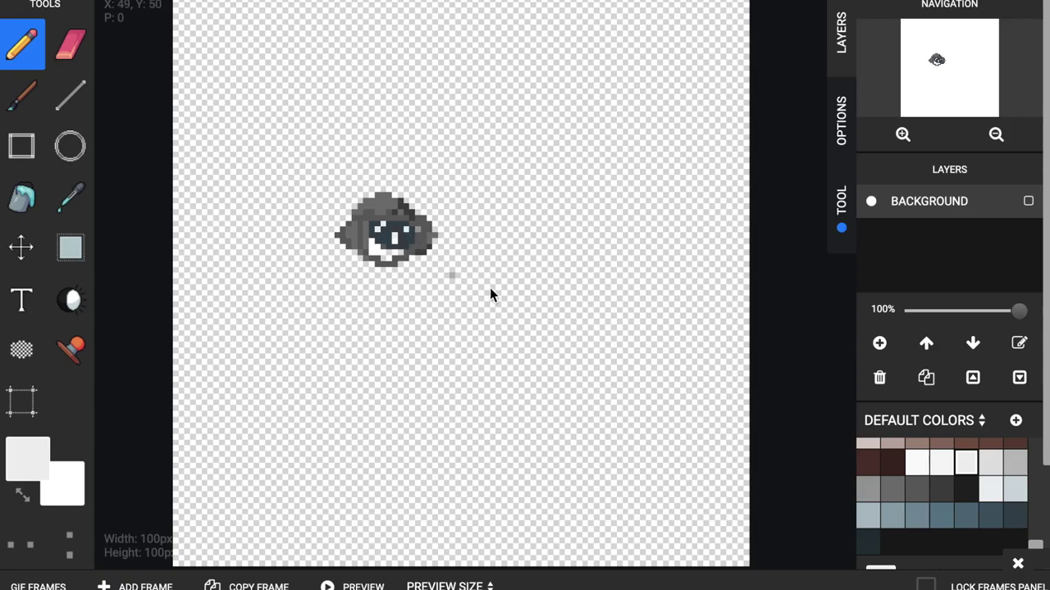
{"action": "left_click", "coordinate": [1015, 515]}
{"action": "left_click", "coordinate": [383, 245]}
Step: Fill the lower face below the visor with medium grey, dark grey 424242 and grey 616161 pixels
{"action": "left_click", "coordinate": [941, 490]}
{"action": "left_click", "coordinate": [894, 491]}
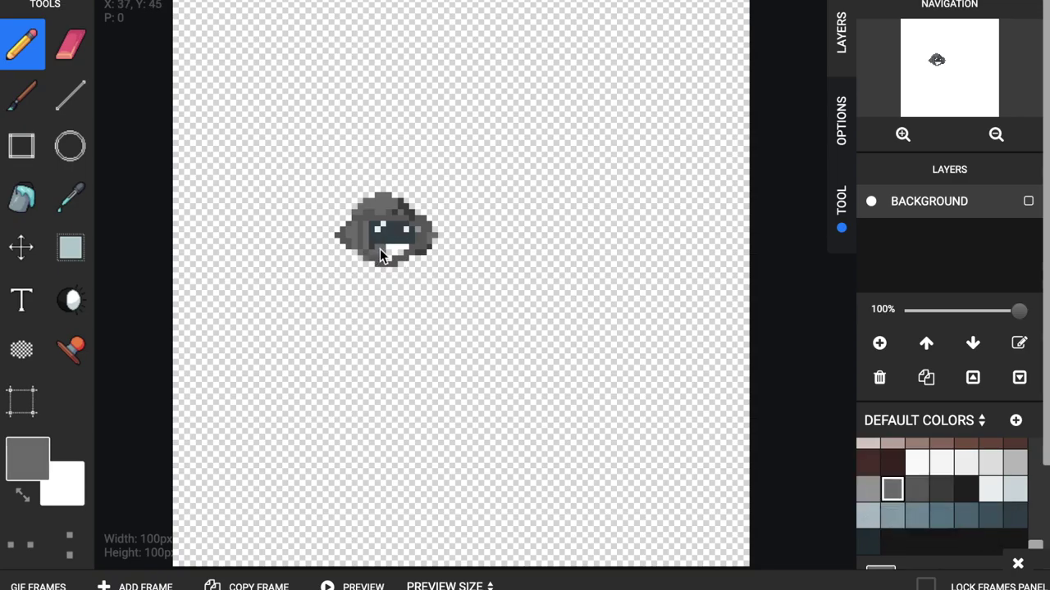
{"action": "left_click", "coordinate": [941, 491]}
{"action": "left_click", "coordinate": [390, 254]}
{"action": "left_click", "coordinate": [917, 491]}
{"action": "left_click_drag", "start_coordinate": [396, 250], "coordinate": [401, 254]}
Step: Start the torso below the head in blue-grey 546e7a and browse the Jäger reference images
{"action": "left_click", "coordinate": [966, 515]}
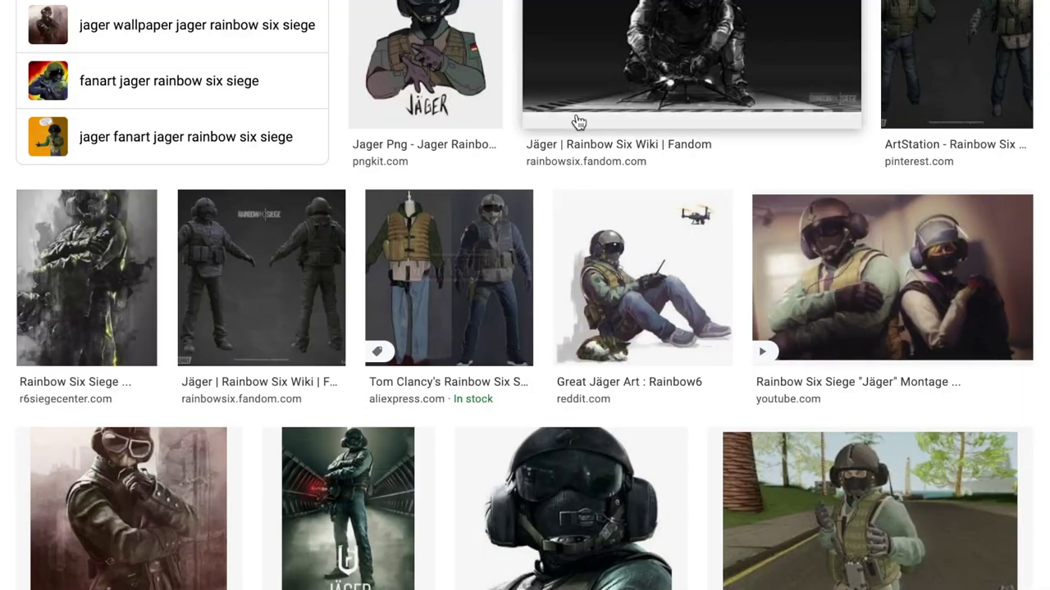
{"action": "scroll", "coordinate": [574, 123], "scroll_direction": "down", "scroll_amount": 5}
{"action": "left_click", "coordinate": [703, 317]}
{"action": "scroll", "coordinate": [462, 464], "scroll_direction": "down", "scroll_amount": 4}
Step: Draw a short light green diagonal arm out from the torso's left side
{"action": "scroll", "coordinate": [462, 465], "scroll_direction": "up", "scroll_amount": 5}
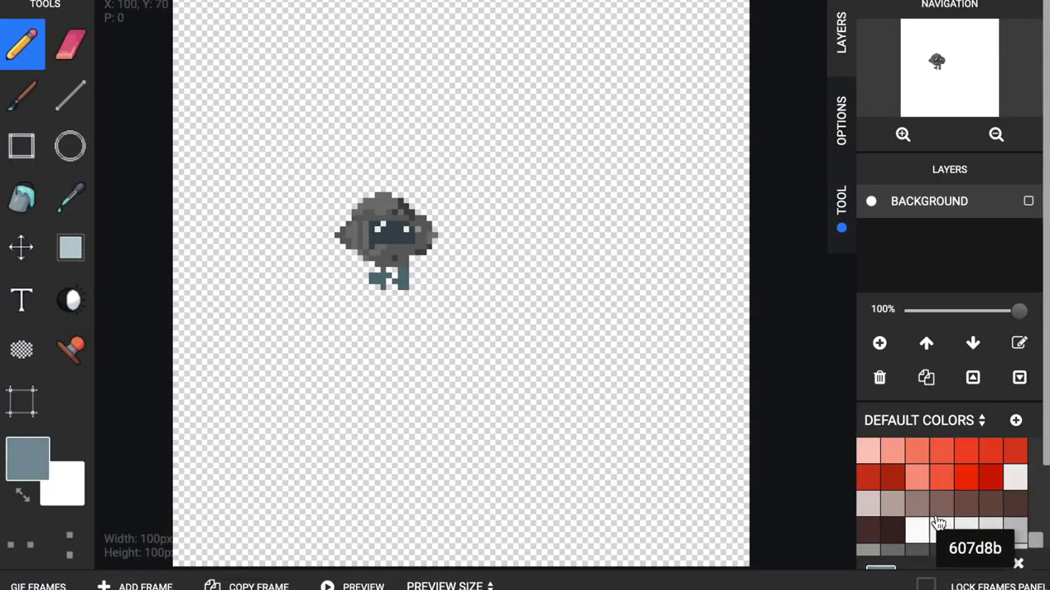
{"action": "scroll", "coordinate": [938, 523], "scroll_direction": "down", "scroll_amount": 5}
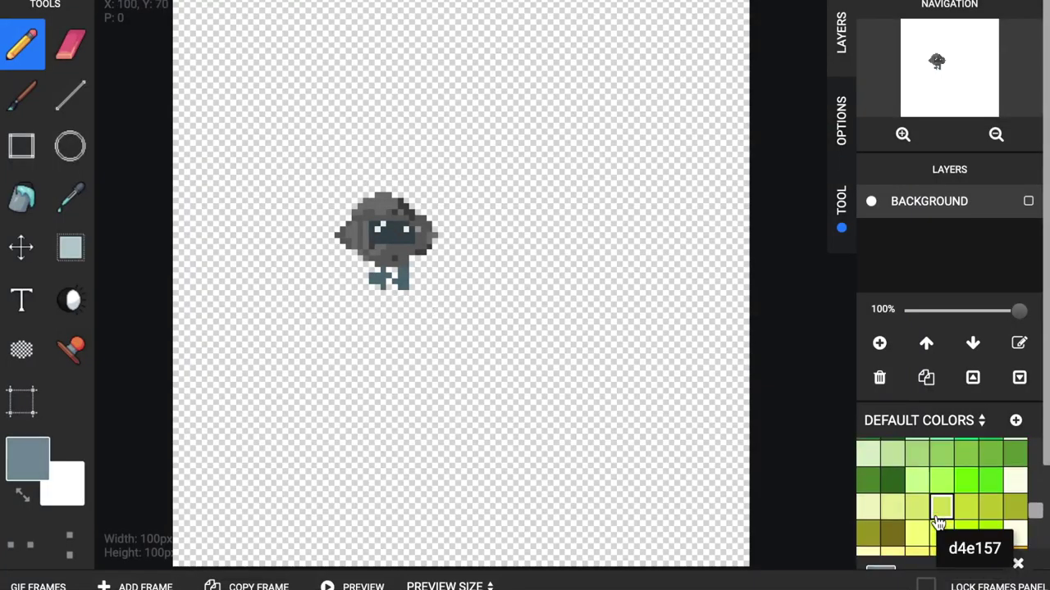
{"action": "left_click", "coordinate": [941, 452]}
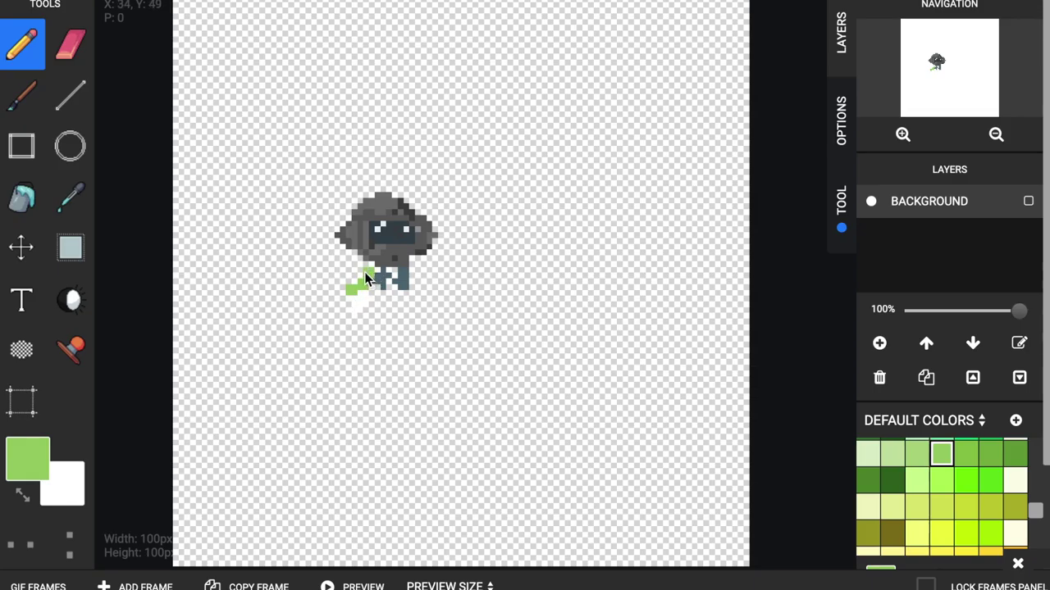
Step: Fill in the torso with blue-grey 607d8b and darker blue-grey pixels, widening its right side
{"action": "scroll", "coordinate": [941, 500], "scroll_direction": "down", "scroll_amount": 5}
{"action": "left_click", "coordinate": [942, 515]}
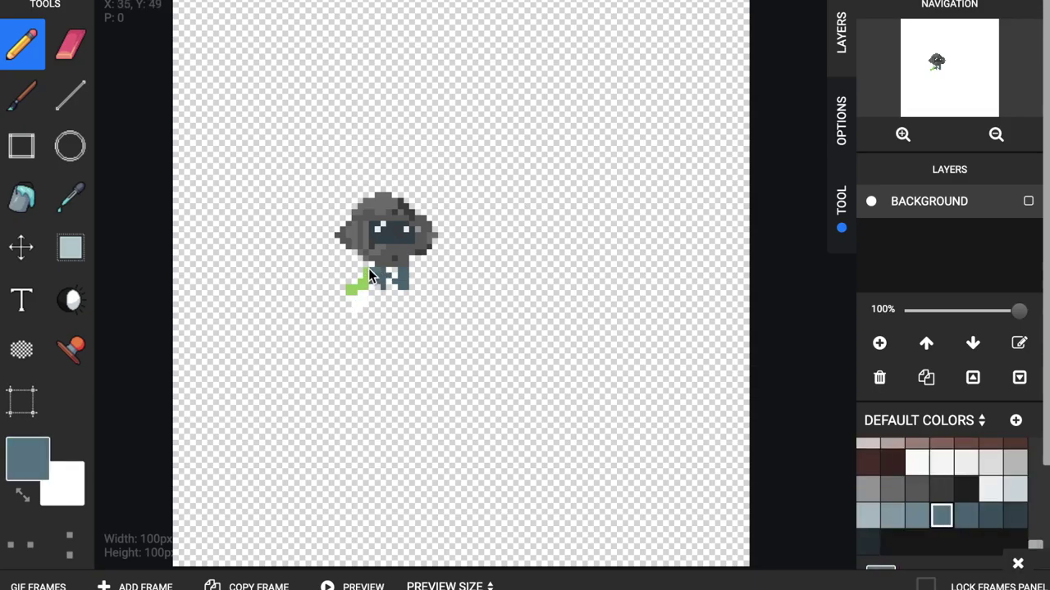
{"action": "left_click", "coordinate": [991, 515]}
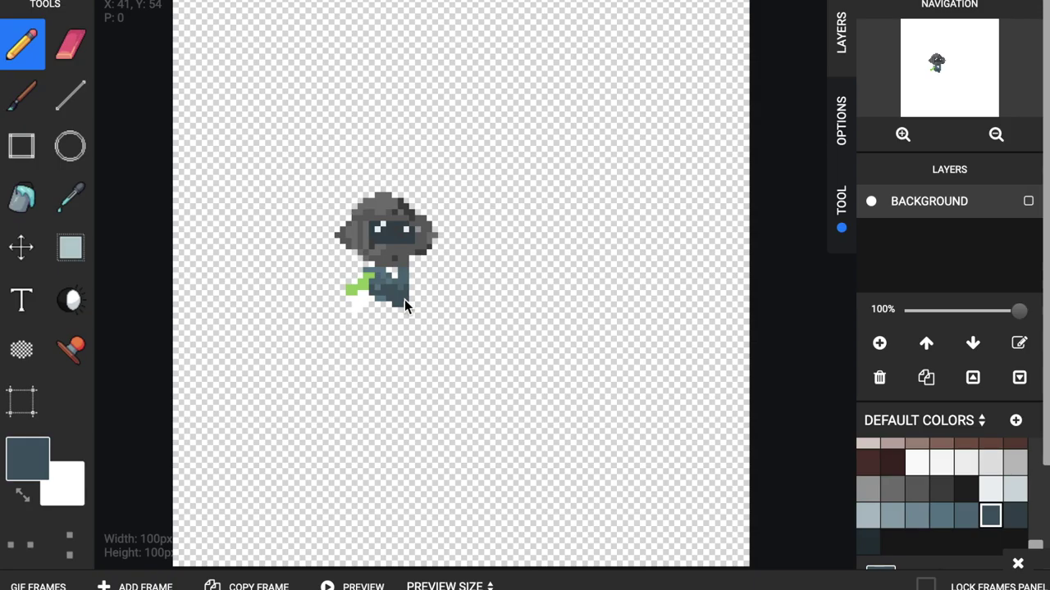
{"action": "left_click", "coordinate": [942, 515]}
{"action": "left_click_drag", "start_coordinate": [404, 298], "coordinate": [411, 285]}
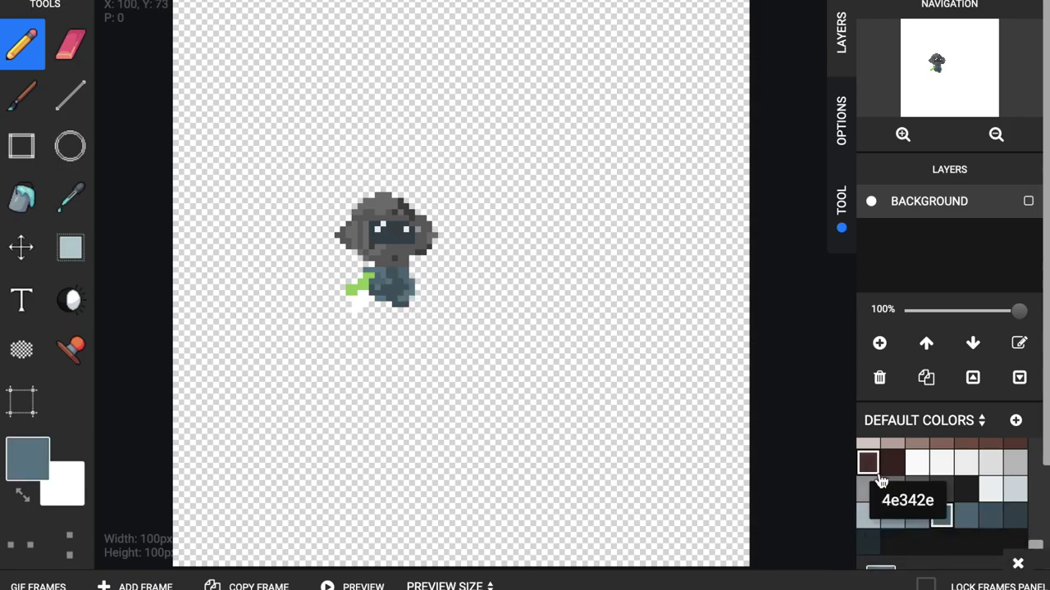
Step: Draw a small yellow T-shaped badge on the middle of the chest
{"action": "scroll", "coordinate": [941, 468], "scroll_direction": "up", "scroll_amount": 5}
{"action": "left_click", "coordinate": [942, 480]}
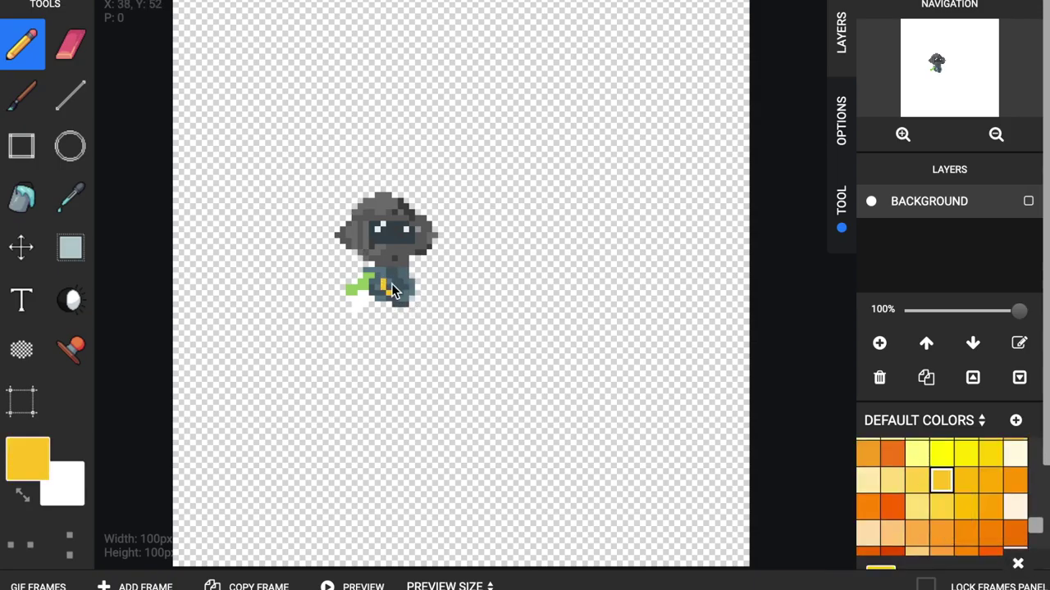
Step: Extend the torso downward with rows of blue-grey 546e7a, 455a64 and 607d8b pixels, ending in a 607d8b hem
{"action": "scroll", "coordinate": [966, 525], "scroll_direction": "down", "scroll_amount": 4}
{"action": "left_click", "coordinate": [966, 515]}
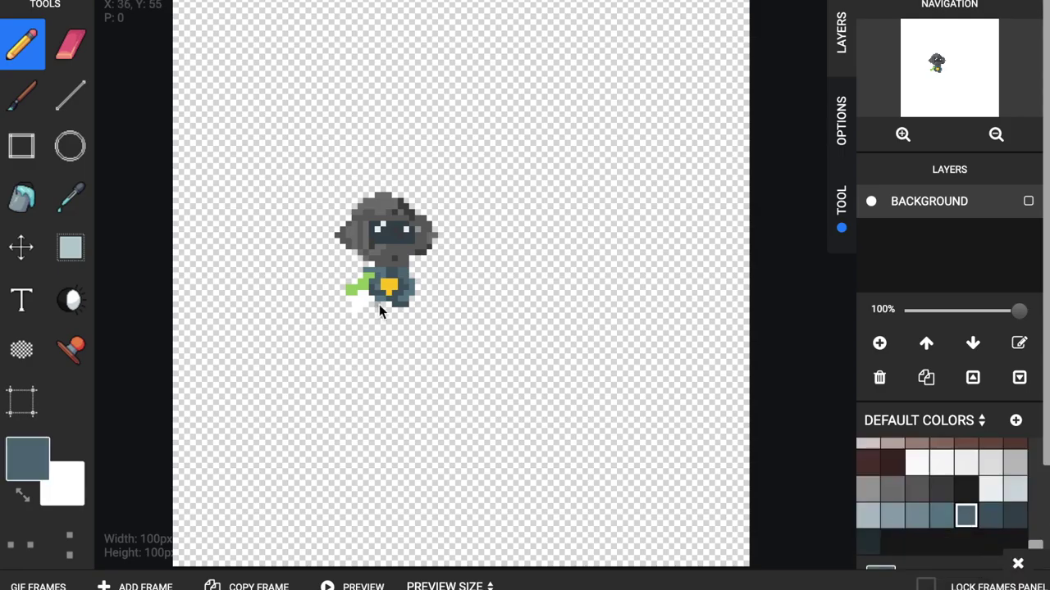
{"action": "left_click_drag", "start_coordinate": [401, 311], "coordinate": [378, 314]}
{"action": "left_click", "coordinate": [991, 515]}
{"action": "left_click", "coordinate": [389, 311]}
{"action": "left_click", "coordinate": [942, 515]}
{"action": "scroll", "coordinate": [414, 297], "scroll_direction": "up", "scroll_amount": 5}
{"action": "left_click", "coordinate": [388, 466]}
{"action": "left_click", "coordinate": [331, 466]}
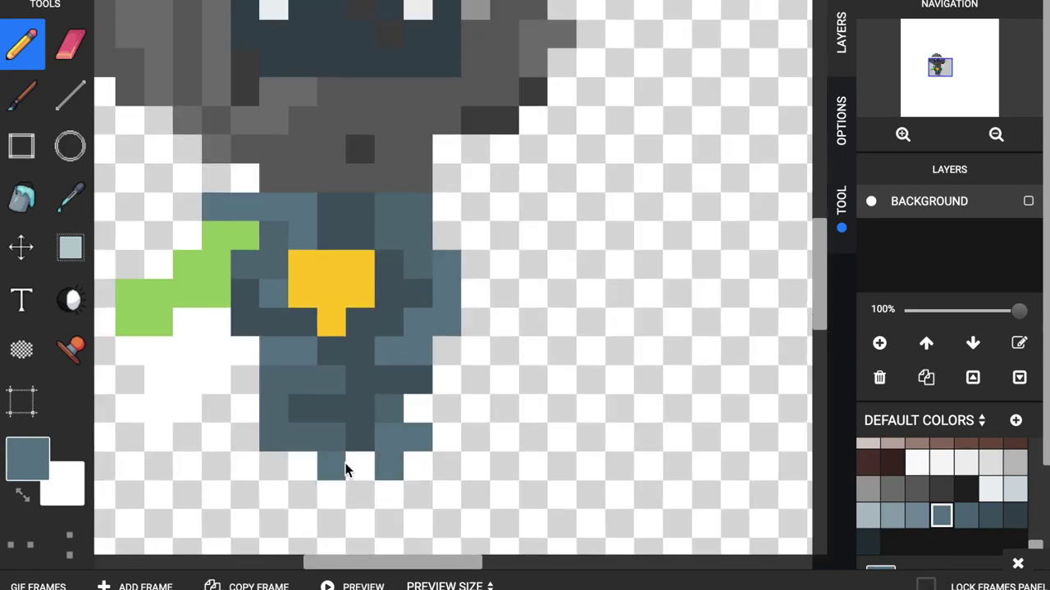
{"action": "left_click_drag", "start_coordinate": [358, 464], "coordinate": [273, 466]}
Step: Shade the chest badge with an orange pixel and lighter yellow pixels
{"action": "left_click", "coordinate": [303, 294]}
{"action": "left_click", "coordinate": [360, 265]}
{"action": "left_click", "coordinate": [331, 294]}
Step: Widen the torso's lower left edge in darker blue-greys, trim its bottom corners and add lighter grey-blue highlights
{"action": "scroll", "coordinate": [966, 515], "scroll_direction": "down", "scroll_amount": 4}
{"action": "left_click", "coordinate": [966, 515]}
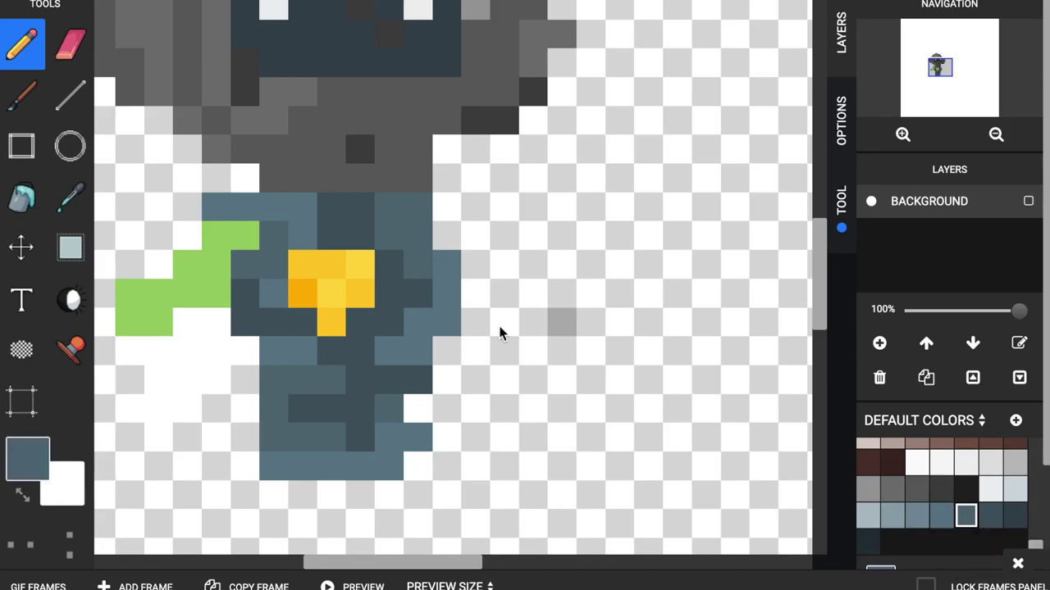
{"action": "left_click_drag", "start_coordinate": [245, 351], "coordinate": [252, 370]}
{"action": "left_click", "coordinate": [1015, 515]}
{"action": "left_click_drag", "start_coordinate": [246, 408], "coordinate": [245, 437]}
{"action": "left_click", "coordinate": [917, 515]}
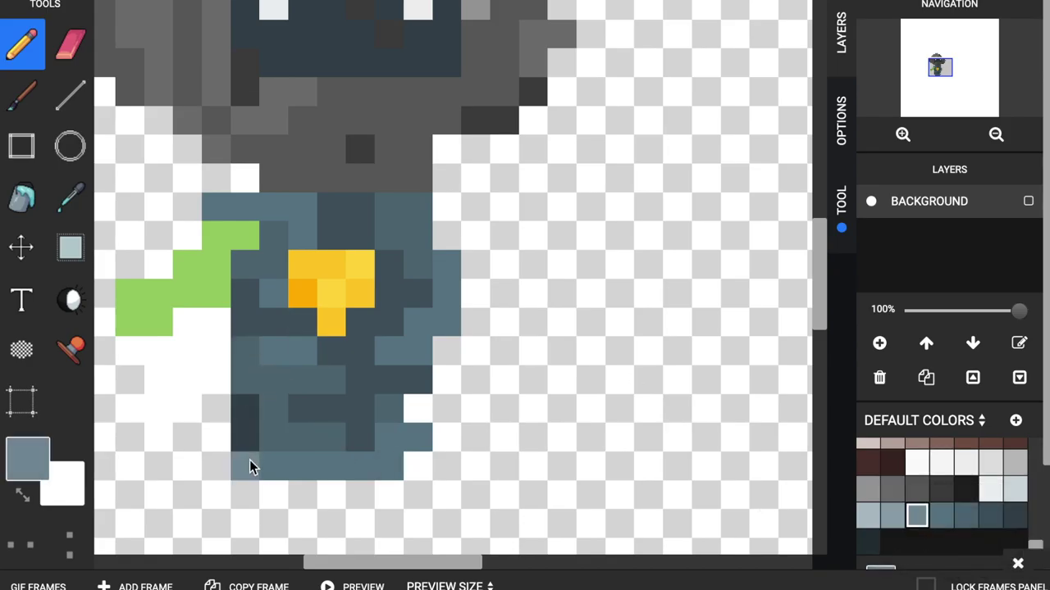
{"action": "right_click", "coordinate": [252, 438]}
{"action": "left_click", "coordinate": [273, 438]}
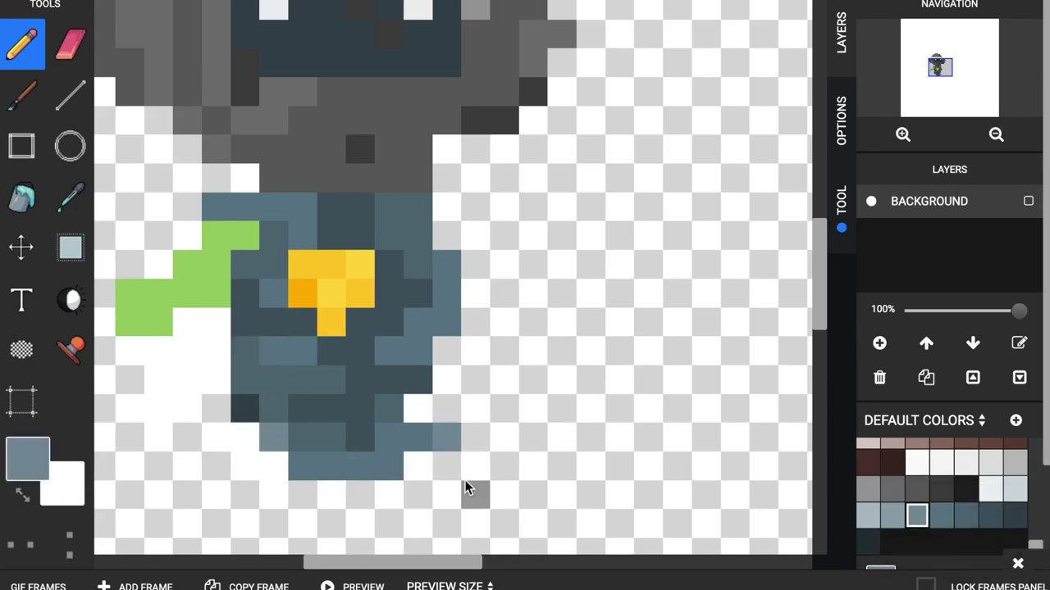
{"action": "left_click", "coordinate": [419, 409]}
{"action": "right_click", "coordinate": [451, 439]}
{"action": "left_click", "coordinate": [437, 447]}
Step: Shade the left arm with darker green pixels at its upper edge, inner side and wrist
{"action": "scroll", "coordinate": [435, 447], "scroll_direction": "up", "scroll_amount": 2}
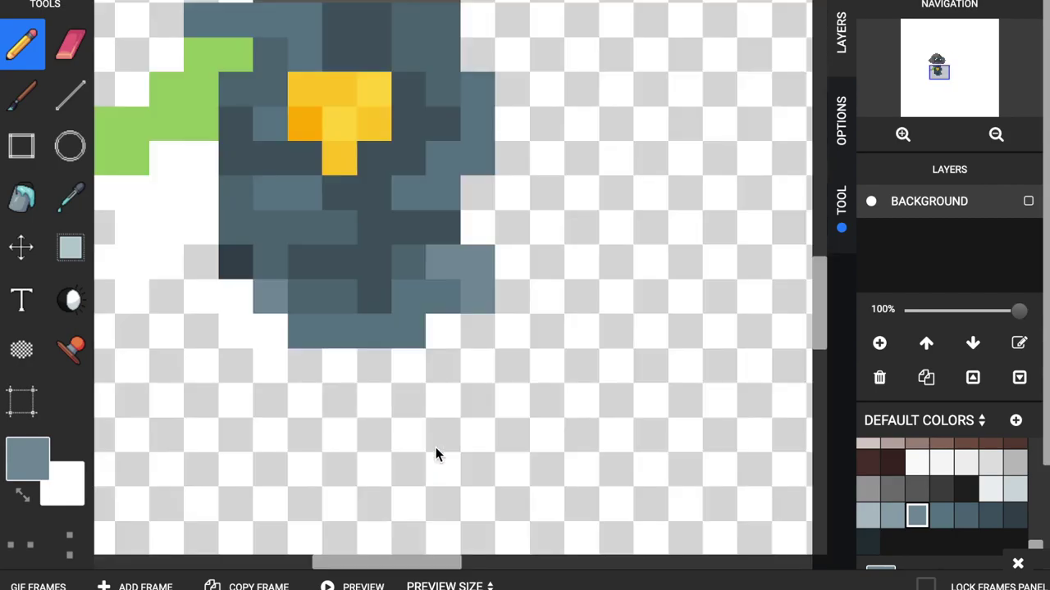
{"action": "mouse_move", "coordinate": [821, 343]}
{"action": "left_mouse_down"}
{"action": "mouse_move", "coordinate": [823, 357]}
{"action": "mouse_move", "coordinate": [845, 306]}
{"action": "left_mouse_up"}
{"action": "scroll", "coordinate": [520, 544], "scroll_direction": "left", "scroll_amount": 3}
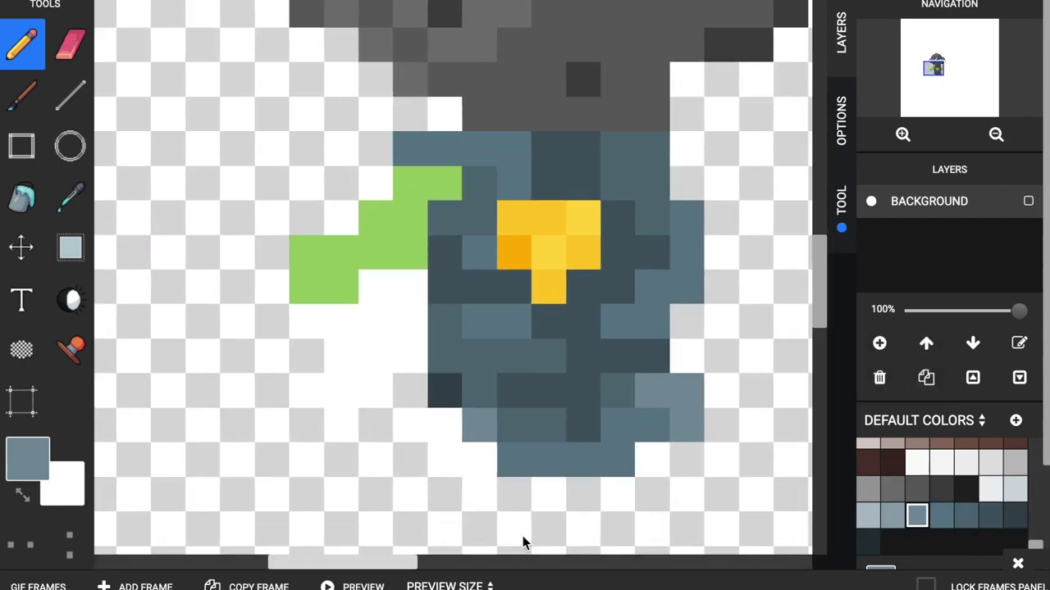
{"action": "scroll", "coordinate": [925, 356], "scroll_direction": "down", "scroll_amount": 8}
{"action": "left_click", "coordinate": [925, 376]}
{"action": "left_click", "coordinate": [940, 353]}
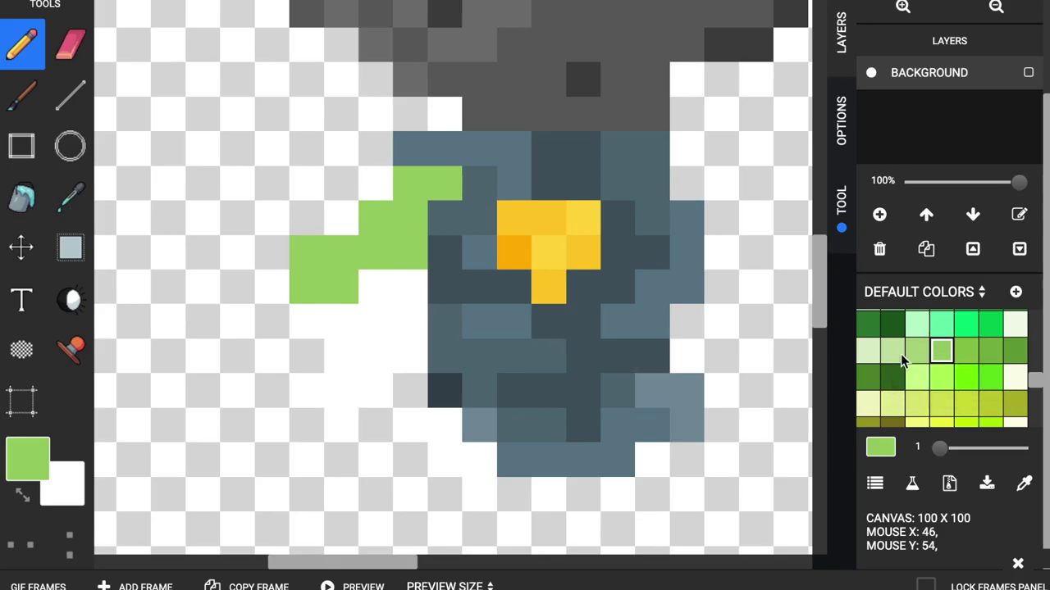
{"action": "left_click", "coordinate": [965, 353]}
{"action": "left_click", "coordinate": [376, 219]}
{"action": "left_click", "coordinate": [413, 258]}
{"action": "left_click", "coordinate": [340, 280]}
Step: Draw a near-black gloved hand at the end of the left arm and fill the notch in the torso's right edge
{"action": "scroll", "coordinate": [976, 418], "scroll_direction": "down", "scroll_amount": 5}
{"action": "left_click", "coordinate": [1007, 390]}
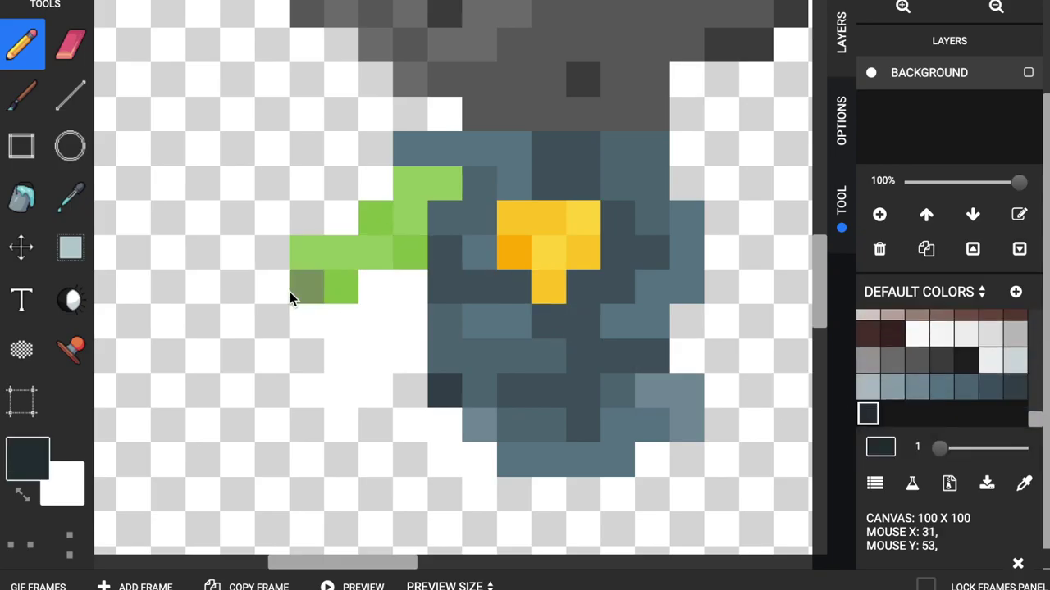
{"action": "mouse_move", "coordinate": [345, 328]}
{"action": "left_mouse_down"}
{"action": "mouse_move", "coordinate": [298, 359]}
{"action": "mouse_move", "coordinate": [273, 357]}
{"action": "left_mouse_up"}
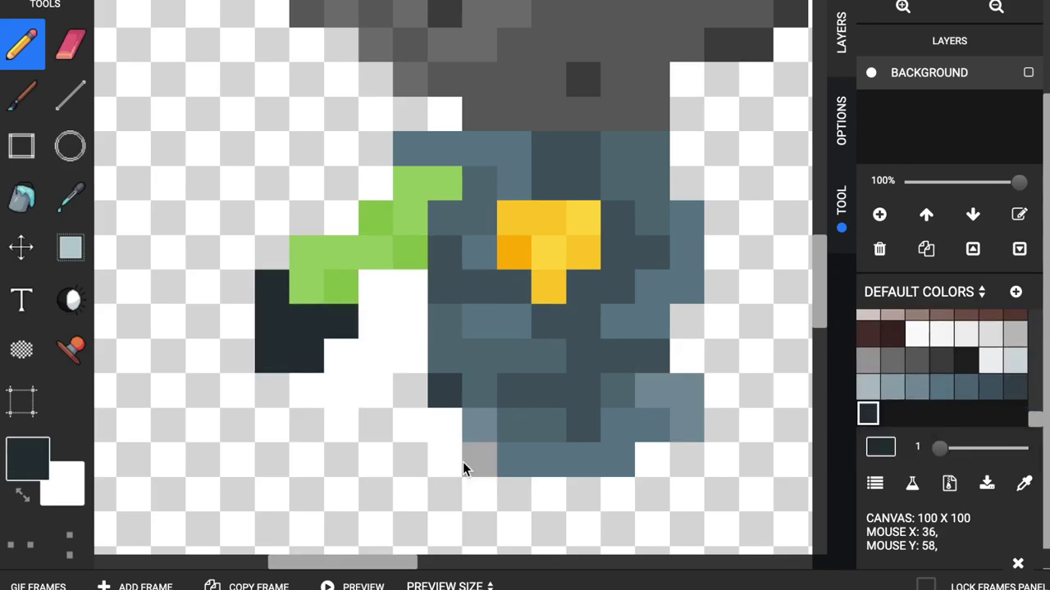
{"action": "left_click", "coordinate": [682, 363], "text": "alt"}
Step: Draw a thick light green arm extending out from the torso's right shoulder
{"action": "scroll", "coordinate": [932, 356], "scroll_direction": "up", "scroll_amount": 3}
{"action": "left_click", "coordinate": [963, 388]}
{"action": "left_click", "coordinate": [941, 365]}
{"action": "left_click", "coordinate": [686, 182]}
{"action": "left_click", "coordinate": [734, 240]}
{"action": "left_click_drag", "start_coordinate": [356, 569], "coordinate": [394, 569]}
{"action": "left_click", "coordinate": [570, 258]}
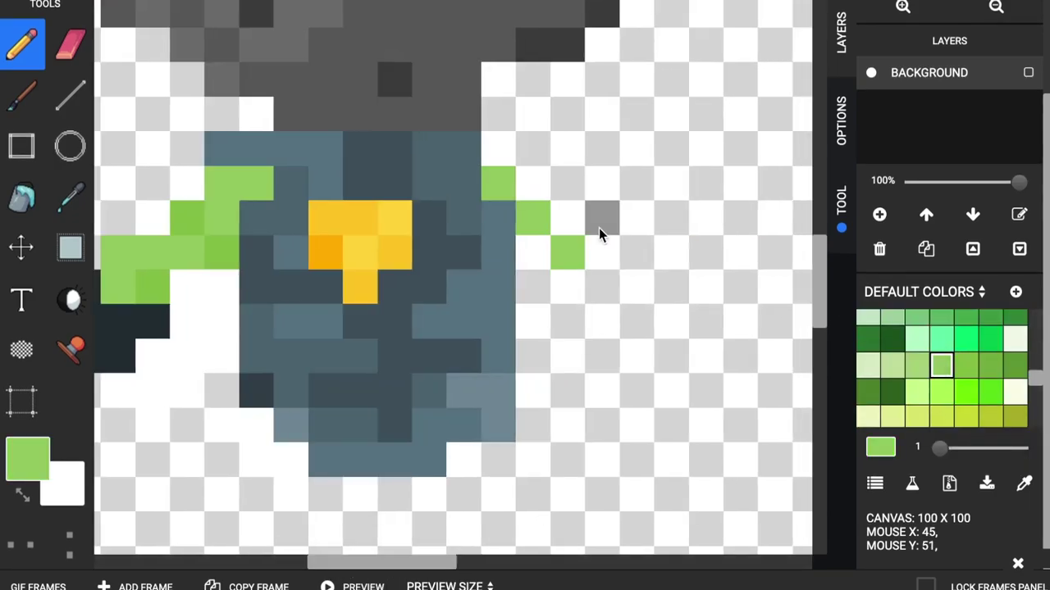
{"action": "left_click_drag", "start_coordinate": [670, 318], "coordinate": [672, 289]}
{"action": "mouse_move", "coordinate": [704, 254]}
{"action": "left_mouse_down"}
{"action": "mouse_move", "coordinate": [696, 221]}
{"action": "mouse_move", "coordinate": [542, 218]}
{"action": "left_mouse_up"}
{"action": "left_click_drag", "start_coordinate": [668, 259], "coordinate": [645, 258]}
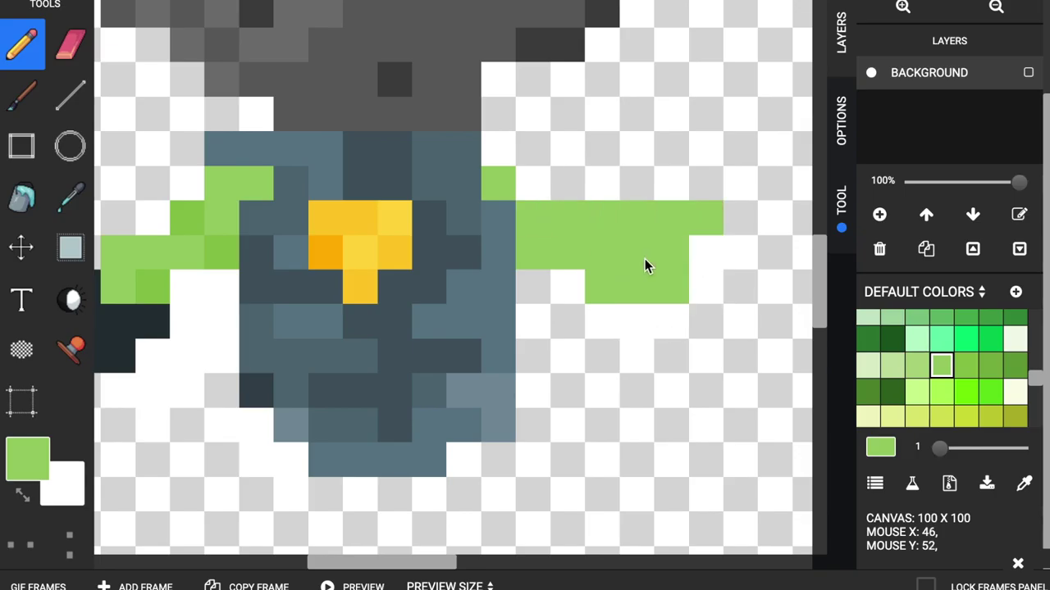
Step: Erase the right arm's lower row and outer tip, and add light green pixels around its end
{"action": "right_click", "coordinate": [671, 287]}
{"action": "right_click", "coordinate": [627, 293]}
{"action": "right_click", "coordinate": [603, 288]}
{"action": "right_click", "coordinate": [672, 252]}
{"action": "right_click", "coordinate": [703, 216]}
{"action": "left_click", "coordinate": [672, 185]}
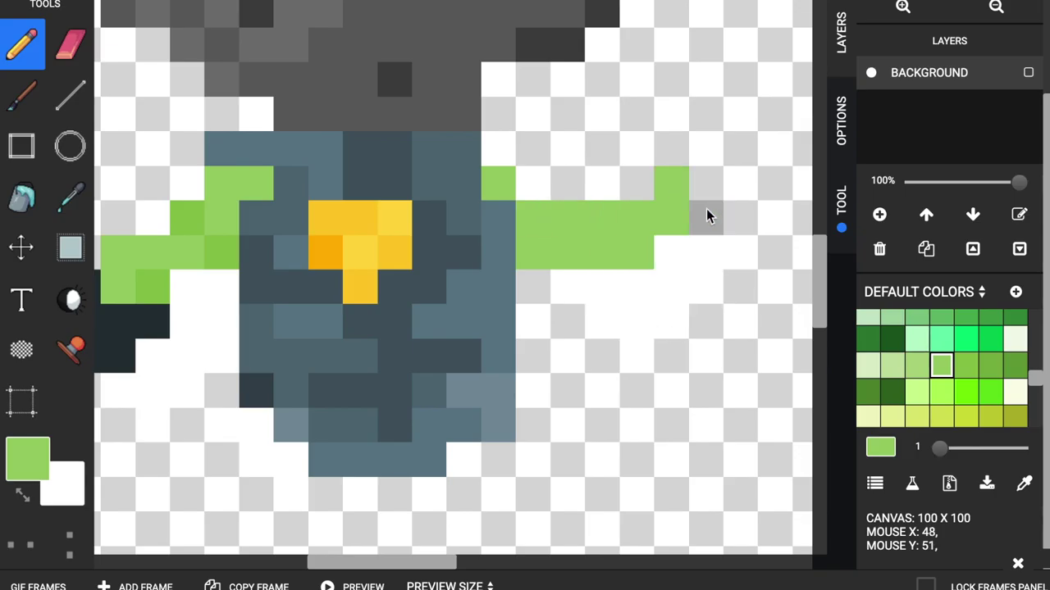
{"action": "left_click", "coordinate": [706, 182]}
{"action": "left_click", "coordinate": [707, 252]}
Step: Trim the right arm back to a short, two-pixel-thick light green forearm with a stepped shoulder
{"action": "scroll", "coordinate": [684, 337], "scroll_direction": "down", "scroll_amount": 5}
{"action": "scroll", "coordinate": [393, 188], "scroll_direction": "up", "scroll_amount": 3}
{"action": "right_click", "coordinate": [434, 236]}
{"action": "right_click", "coordinate": [452, 219]}
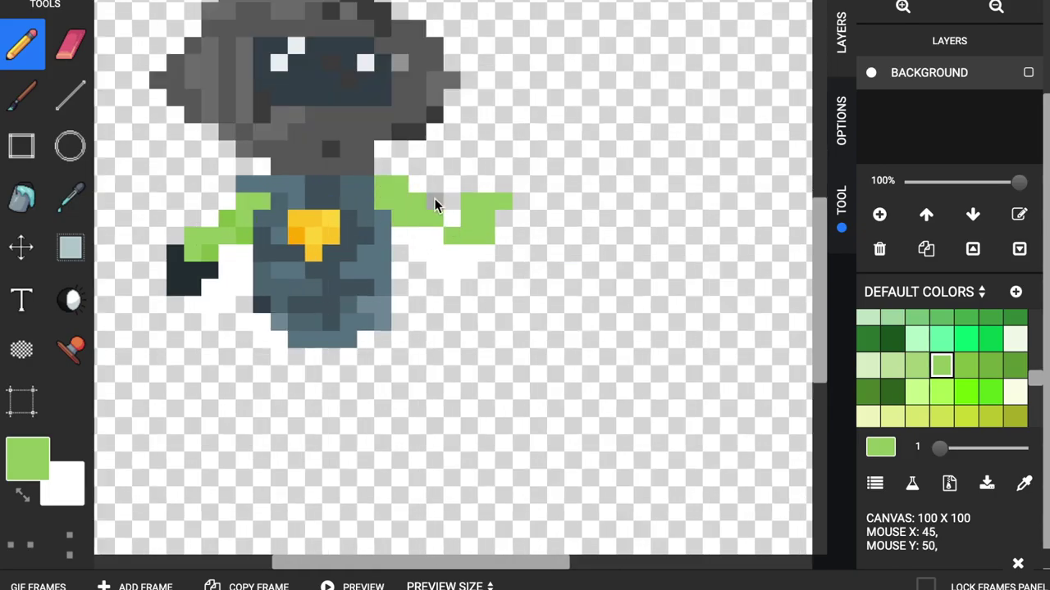
{"action": "left_click_drag", "start_coordinate": [436, 201], "coordinate": [452, 201]}
{"action": "right_click", "coordinate": [455, 237]}
{"action": "right_click", "coordinate": [468, 238]}
{"action": "right_click", "coordinate": [486, 236]}
{"action": "right_click", "coordinate": [469, 202]}
{"action": "right_click", "coordinate": [477, 215]}
{"action": "right_click", "coordinate": [484, 217]}
{"action": "right_click", "coordinate": [482, 205]}
{"action": "right_click", "coordinate": [501, 203]}
{"action": "right_click", "coordinate": [395, 185]}
{"action": "left_click", "coordinate": [452, 218]}
{"action": "mouse_move", "coordinate": [433, 206]}
{"action": "left_mouse_down"}
{"action": "mouse_move", "coordinate": [455, 218]}
{"action": "mouse_move", "coordinate": [450, 182]}
{"action": "mouse_move", "coordinate": [464, 197]}
{"action": "mouse_move", "coordinate": [435, 200]}
{"action": "mouse_move", "coordinate": [491, 206]}
{"action": "mouse_move", "coordinate": [480, 202]}
{"action": "mouse_move", "coordinate": [482, 222]}
{"action": "mouse_move", "coordinate": [480, 180]}
{"action": "mouse_move", "coordinate": [468, 208]}
{"action": "left_mouse_up"}
Step: Draw a dark blue-grey hand with a raised thumb at the end of the right arm
{"action": "scroll", "coordinate": [996, 403], "scroll_direction": "down", "scroll_amount": 5}
{"action": "left_click", "coordinate": [1015, 386]}
{"action": "left_click", "coordinate": [468, 218]}
{"action": "right_click", "coordinate": [469, 187]}
{"action": "right_click", "coordinate": [482, 188]}
{"action": "left_click", "coordinate": [486, 189]}
{"action": "key", "text": "ctrl+z"}
Step: Shade the right arm with darker green pixels near the hand and paler green pixels along the forearm
{"action": "scroll", "coordinate": [943, 369], "scroll_direction": "up", "scroll_amount": 6}
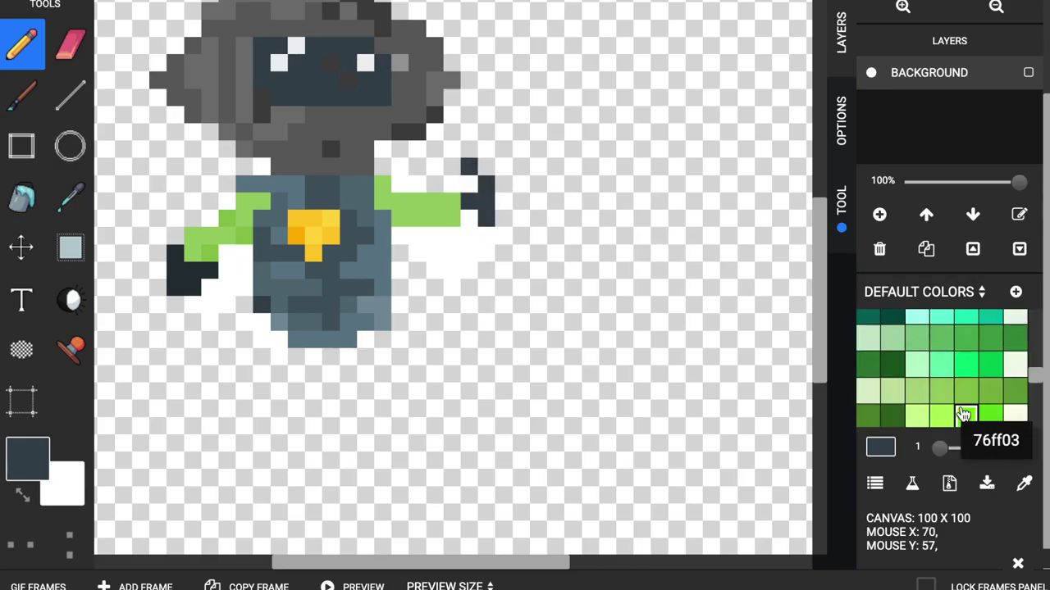
{"action": "left_click", "coordinate": [966, 390]}
{"action": "left_click", "coordinate": [917, 391]}
{"action": "left_click_drag", "start_coordinate": [418, 202], "coordinate": [434, 219]}
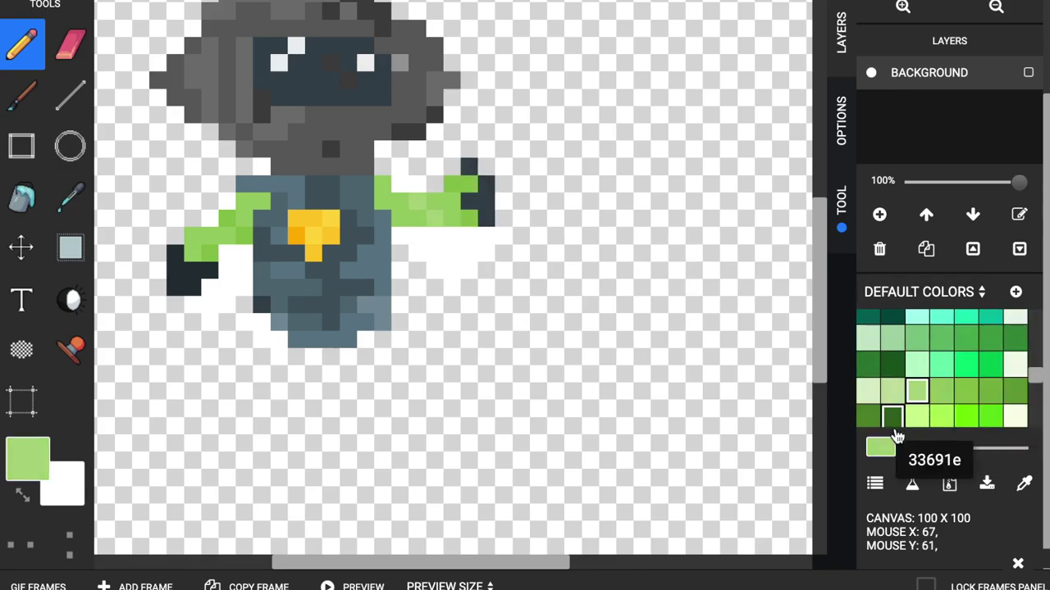
Step: Shade the bottom of the right hand with a 607d8b pixel and a 455a64 pixel
{"action": "scroll", "coordinate": [902, 378], "scroll_direction": "down", "scroll_amount": 10}
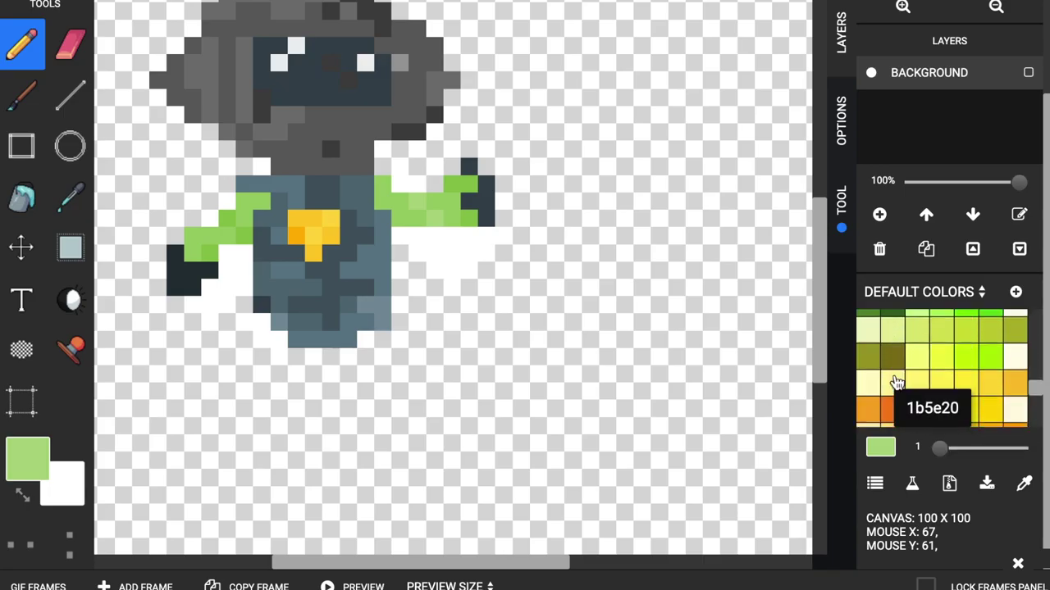
{"action": "left_click", "coordinate": [941, 387]}
{"action": "left_click", "coordinate": [469, 219]}
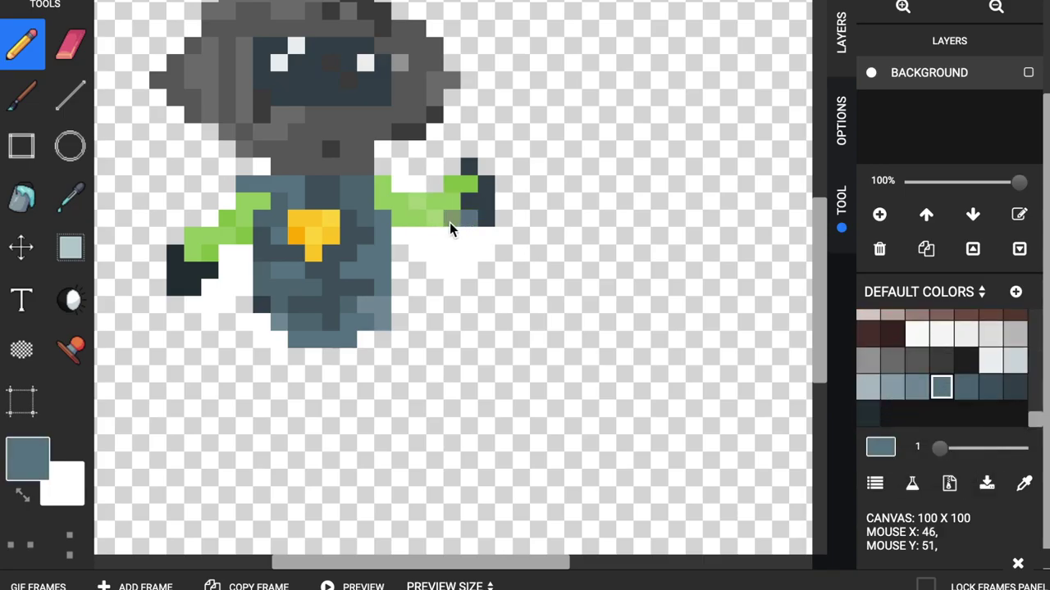
{"action": "left_click", "coordinate": [991, 387]}
{"action": "left_click", "coordinate": [451, 222]}
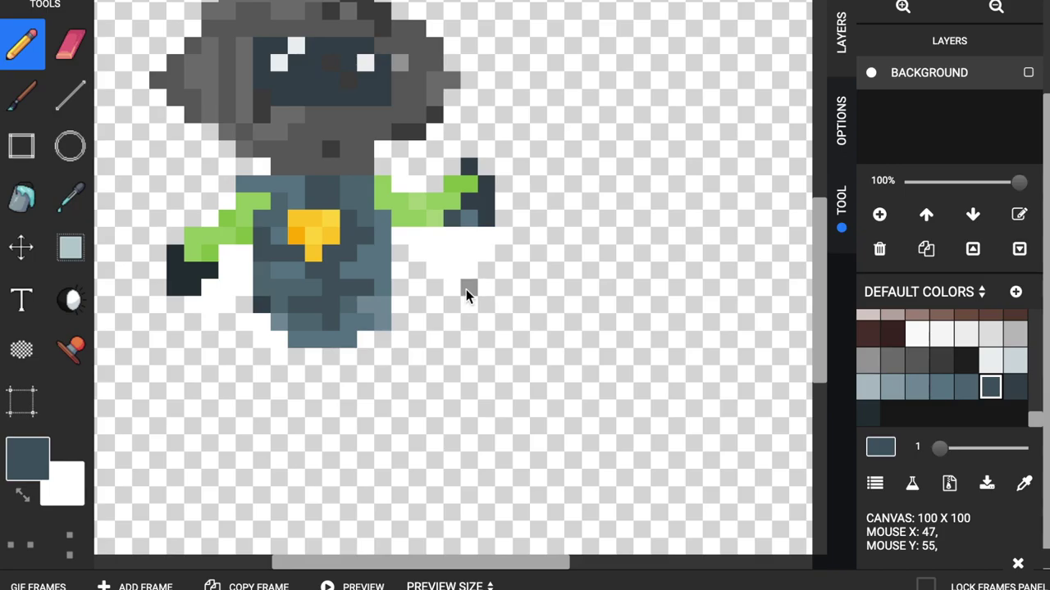
Step: Draw a near-black left leg with a small foot down from the torso's lower edge
{"action": "left_click", "coordinate": [868, 413]}
{"action": "mouse_move", "coordinate": [300, 352]}
{"action": "left_mouse_down"}
{"action": "mouse_move", "coordinate": [281, 354]}
{"action": "mouse_move", "coordinate": [277, 407]}
{"action": "mouse_move", "coordinate": [318, 421]}
{"action": "mouse_move", "coordinate": [329, 457]}
{"action": "mouse_move", "coordinate": [299, 480]}
{"action": "mouse_move", "coordinate": [279, 431]}
{"action": "mouse_move", "coordinate": [314, 459]}
{"action": "left_mouse_up"}
{"action": "right_click", "coordinate": [330, 475]}
{"action": "right_click", "coordinate": [314, 461]}
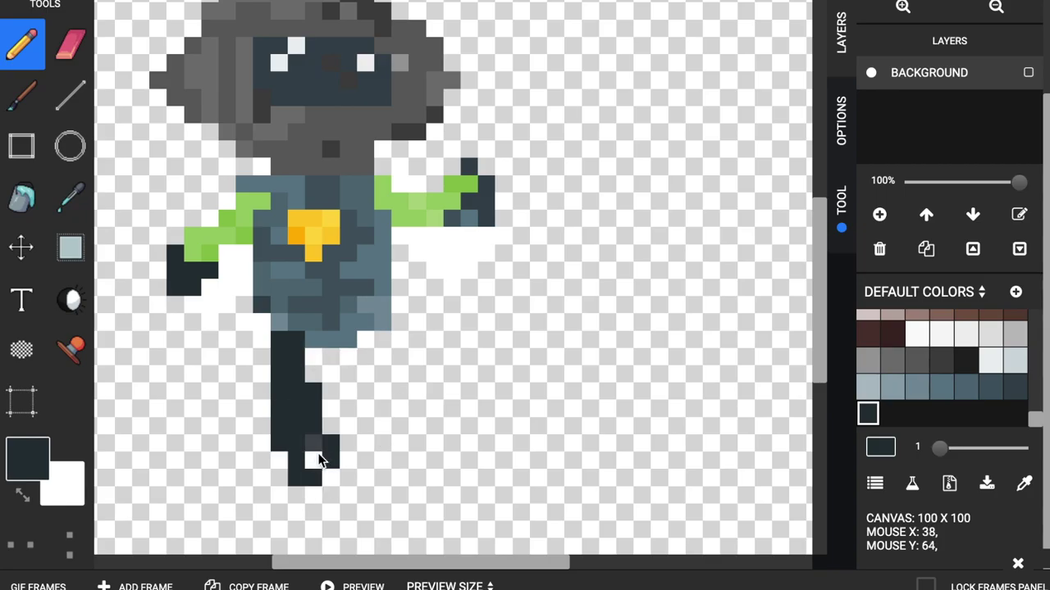
{"action": "left_click", "coordinate": [317, 458]}
{"action": "right_click", "coordinate": [330, 445]}
Step: Recolour the left leg above the foot with dark blue-grey and lighter 455a64 shading
{"action": "left_click", "coordinate": [966, 387]}
{"action": "left_click", "coordinate": [1014, 387]}
{"action": "mouse_move", "coordinate": [288, 338]}
{"action": "left_mouse_down"}
{"action": "mouse_move", "coordinate": [306, 399]}
{"action": "mouse_move", "coordinate": [303, 434]}
{"action": "mouse_move", "coordinate": [299, 374]}
{"action": "mouse_move", "coordinate": [315, 410]}
{"action": "mouse_move", "coordinate": [298, 421]}
{"action": "left_mouse_up"}
{"action": "left_click", "coordinate": [917, 387]}
{"action": "left_click", "coordinate": [301, 396]}
{"action": "left_click", "coordinate": [991, 387]}
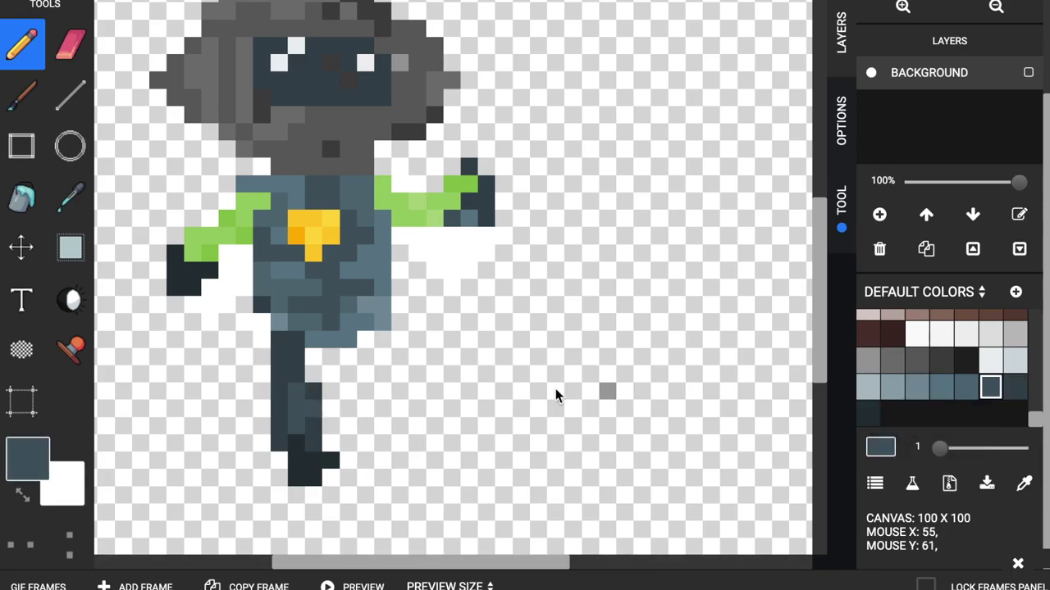
Step: Rework the left leg's upper part with dark blue-grey inner pixels and a 607d8b highlight below the hip
{"action": "right_click", "coordinate": [296, 374]}
{"action": "right_click", "coordinate": [296, 356]}
{"action": "left_click", "coordinate": [1015, 387]}
{"action": "left_click", "coordinate": [314, 357]}
{"action": "left_click_drag", "start_coordinate": [325, 378], "coordinate": [295, 357]}
{"action": "left_click", "coordinate": [941, 387]}
Step: Widen the left foot into a near-black boot with a heel and a longer toe
{"action": "left_click", "coordinate": [868, 413]}
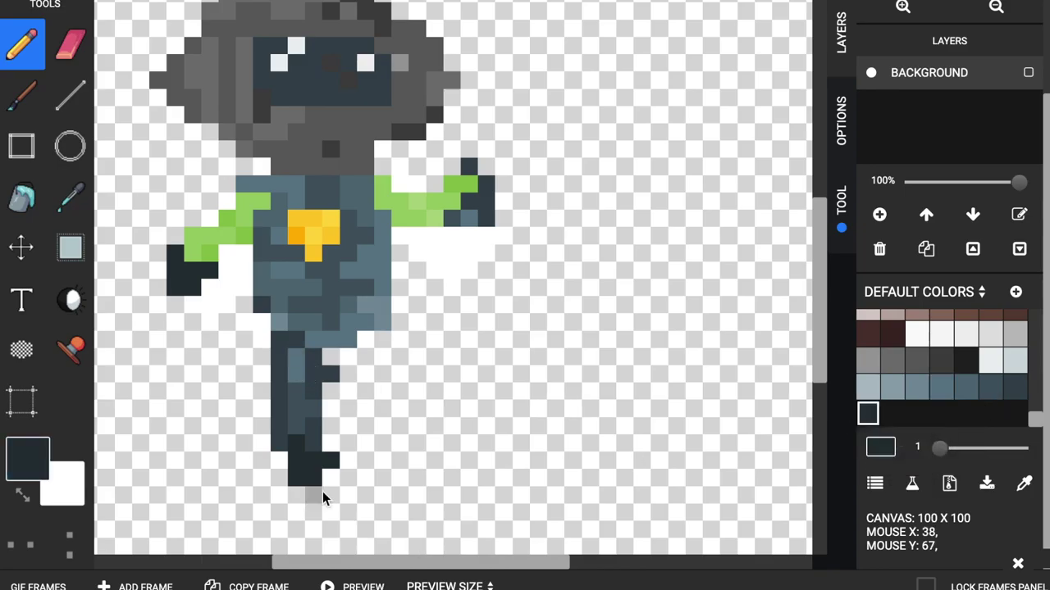
{"action": "left_click_drag", "start_coordinate": [331, 478], "coordinate": [347, 477]}
{"action": "left_click_drag", "start_coordinate": [280, 478], "coordinate": [280, 462]}
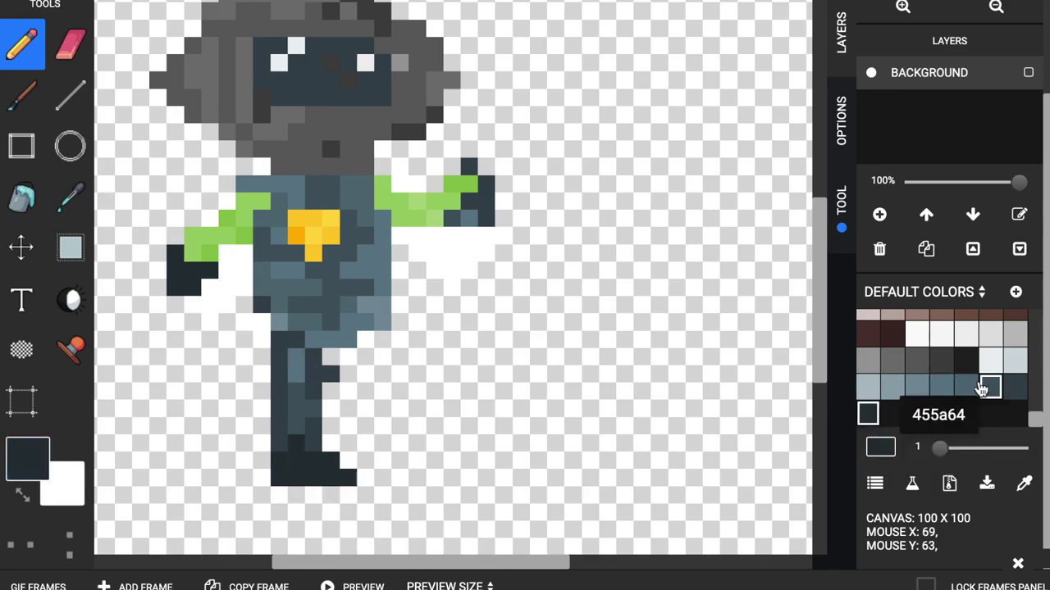
Step: Outline a slanted right leg in dark blue-grey and 455a64, ending in a near-black boot
{"action": "left_click", "coordinate": [1013, 388]}
{"action": "mouse_move", "coordinate": [417, 391]}
{"action": "left_mouse_down"}
{"action": "mouse_move", "coordinate": [439, 472]}
{"action": "mouse_move", "coordinate": [442, 462]}
{"action": "mouse_move", "coordinate": [460, 467]}
{"action": "mouse_move", "coordinate": [454, 483]}
{"action": "mouse_move", "coordinate": [412, 475]}
{"action": "mouse_move", "coordinate": [368, 368]}
{"action": "mouse_move", "coordinate": [343, 373]}
{"action": "left_mouse_up"}
{"action": "left_click", "coordinate": [867, 411]}
{"action": "left_click", "coordinate": [990, 386]}
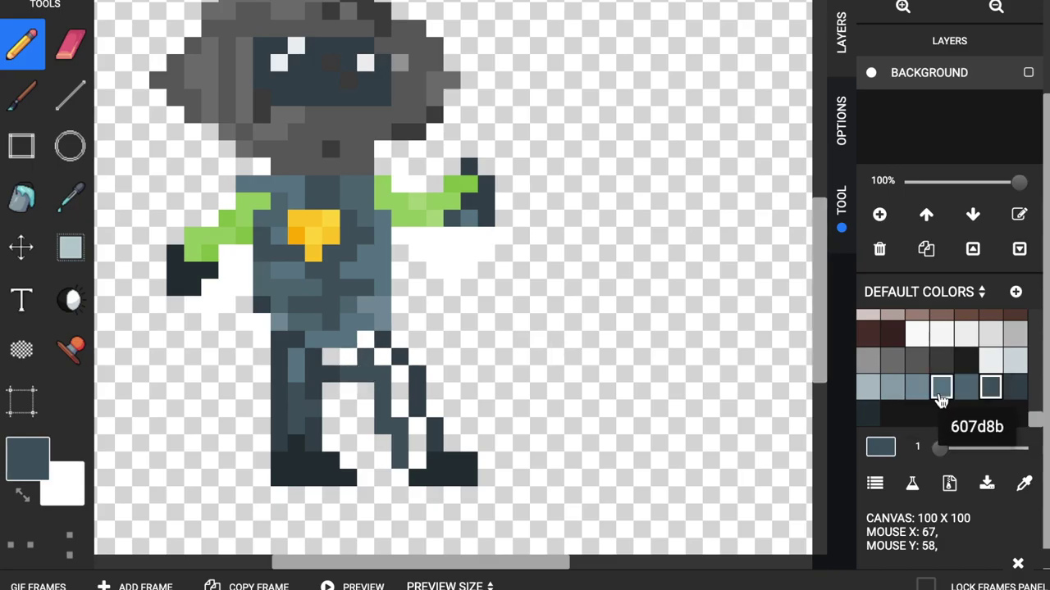
Step: Fill the crotch and right leg with blue-grey shades, and add a 455a64 column along the torso's right side
{"action": "left_click", "coordinate": [964, 387]}
{"action": "left_click", "coordinate": [330, 357]}
{"action": "left_click", "coordinate": [988, 387]}
{"action": "left_click", "coordinate": [349, 358]}
{"action": "left_click", "coordinate": [941, 387]}
{"action": "left_click_drag", "start_coordinate": [349, 373], "coordinate": [366, 358]}
{"action": "mouse_move", "coordinate": [399, 374]}
{"action": "left_mouse_down"}
{"action": "mouse_move", "coordinate": [393, 406]}
{"action": "mouse_move", "coordinate": [416, 460]}
{"action": "left_mouse_up"}
{"action": "left_click", "coordinate": [989, 387]}
{"action": "left_click_drag", "start_coordinate": [400, 358], "coordinate": [400, 232]}
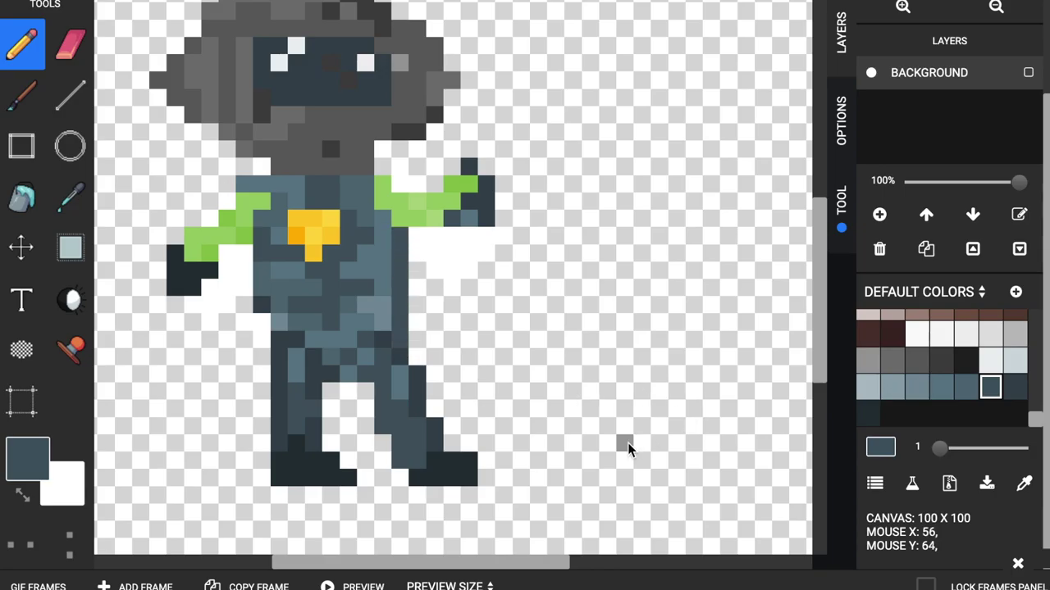
Step: Lengthen the right boot with near-black pixels at the toe and heel
{"action": "left_click", "coordinate": [869, 414]}
{"action": "left_click", "coordinate": [487, 477]}
{"action": "left_click", "coordinate": [400, 477]}
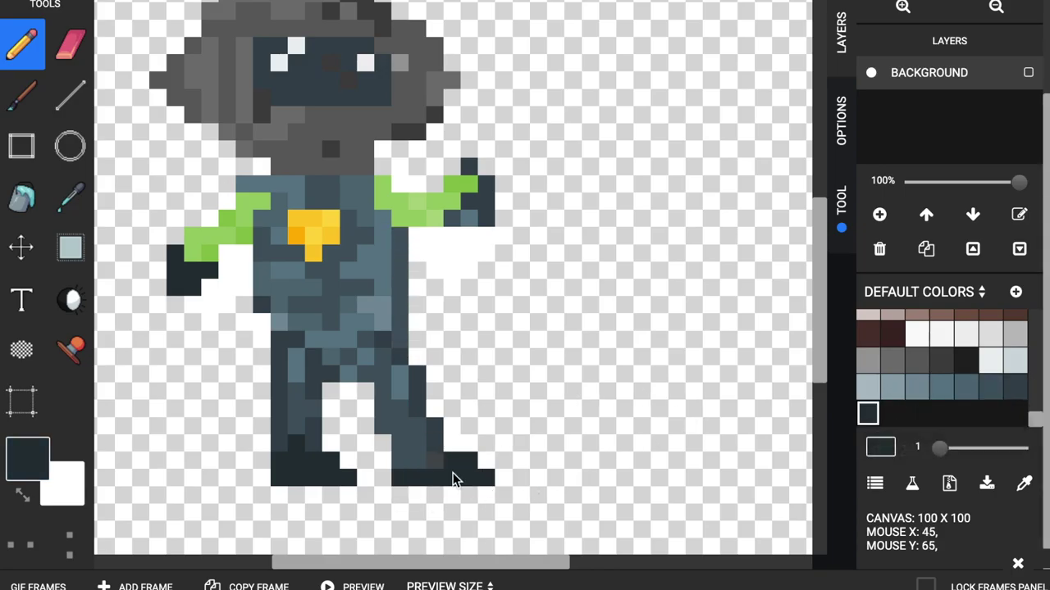
{"action": "scroll", "coordinate": [438, 363], "scroll_direction": "down", "scroll_amount": 3}
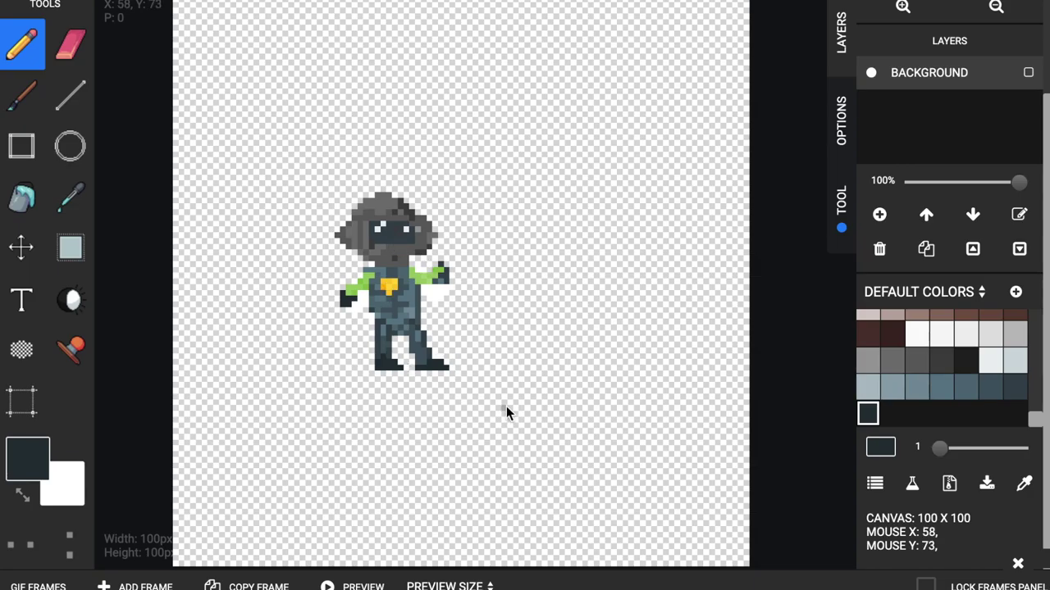
{"action": "left_click", "coordinate": [72, 300]}
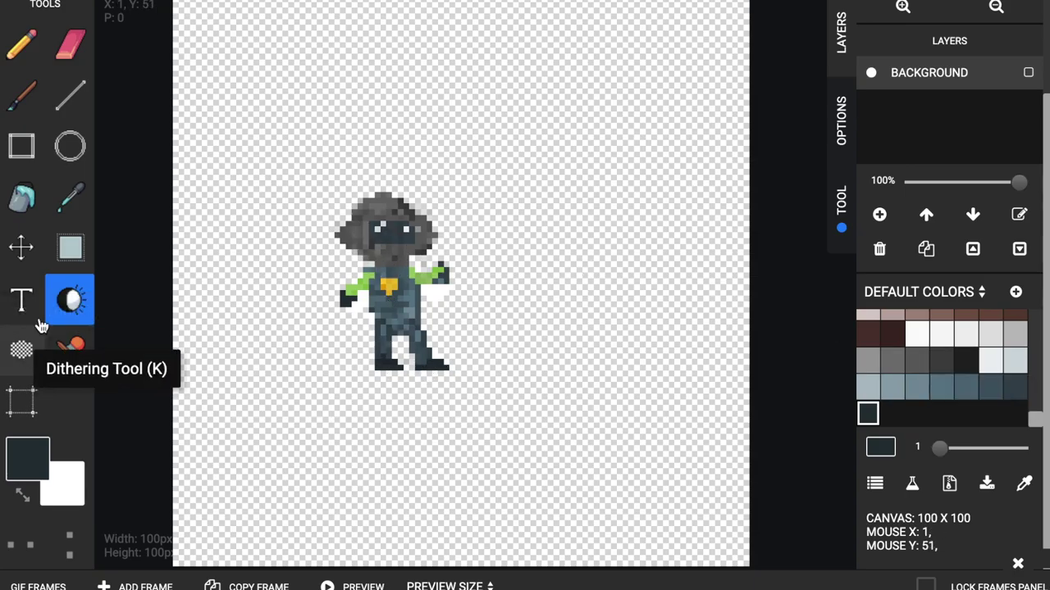
{"action": "mouse_move", "coordinate": [177, 584]}
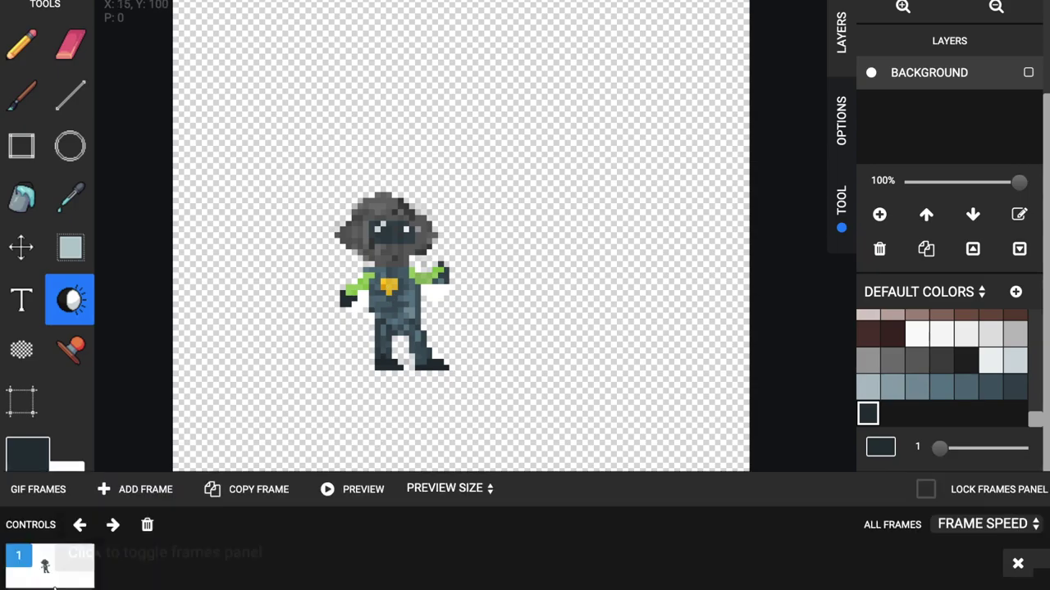
{"action": "left_click", "coordinate": [156, 480]}
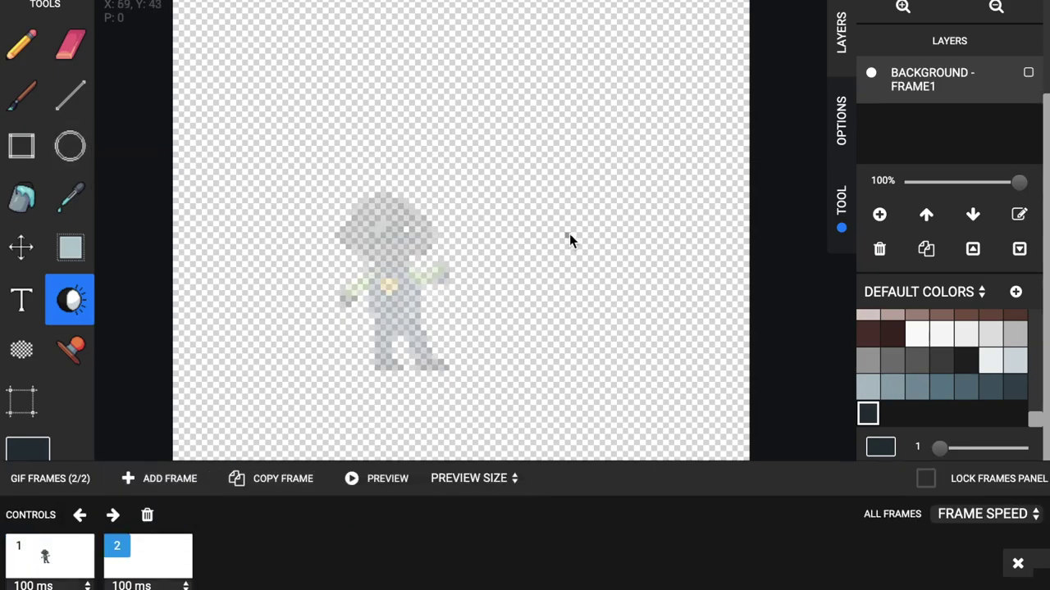
{"action": "left_click", "coordinate": [147, 516]}
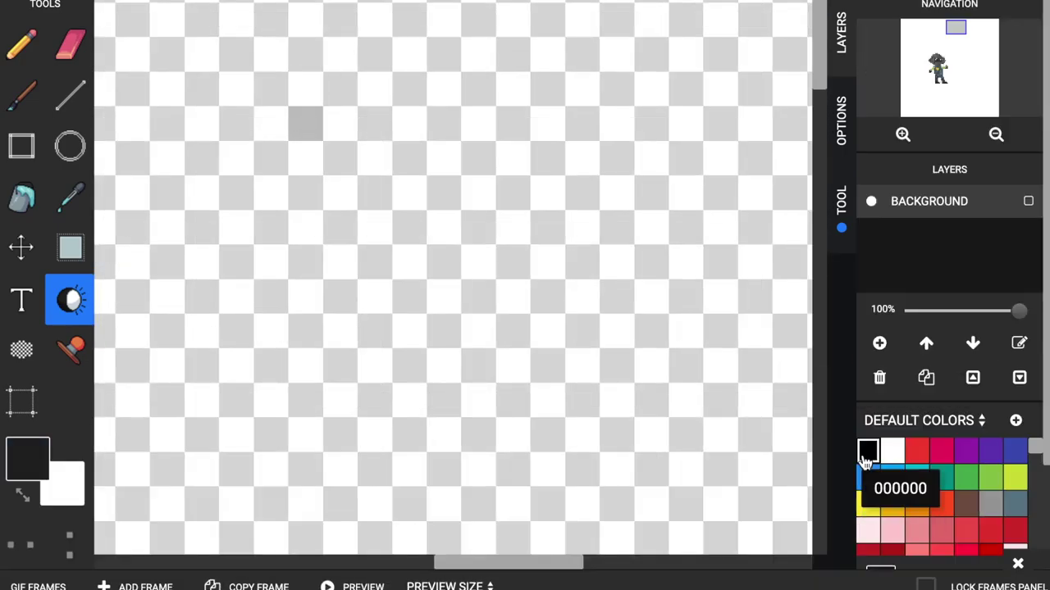
Step: Draw a thick black 000000 T shape at the canvas's upper edge, above and right of the figure
{"action": "left_click", "coordinate": [868, 450]}
{"action": "key", "text": "b"}
{"action": "mouse_move", "coordinate": [270, 156]}
{"action": "left_mouse_down"}
{"action": "mouse_move", "coordinate": [270, 363]}
{"action": "mouse_move", "coordinate": [381, 461]}
{"action": "mouse_move", "coordinate": [293, 77]}
{"action": "mouse_move", "coordinate": [310, 107]}
{"action": "left_mouse_up"}
{"action": "left_click_drag", "start_coordinate": [825, 80], "coordinate": [825, 71]}
{"action": "mouse_move", "coordinate": [238, 76]}
{"action": "left_mouse_down"}
{"action": "mouse_move", "coordinate": [149, 83]}
{"action": "mouse_move", "coordinate": [387, 152]}
{"action": "mouse_move", "coordinate": [583, 107]}
{"action": "left_mouse_up"}
{"action": "left_click", "coordinate": [607, 585]}
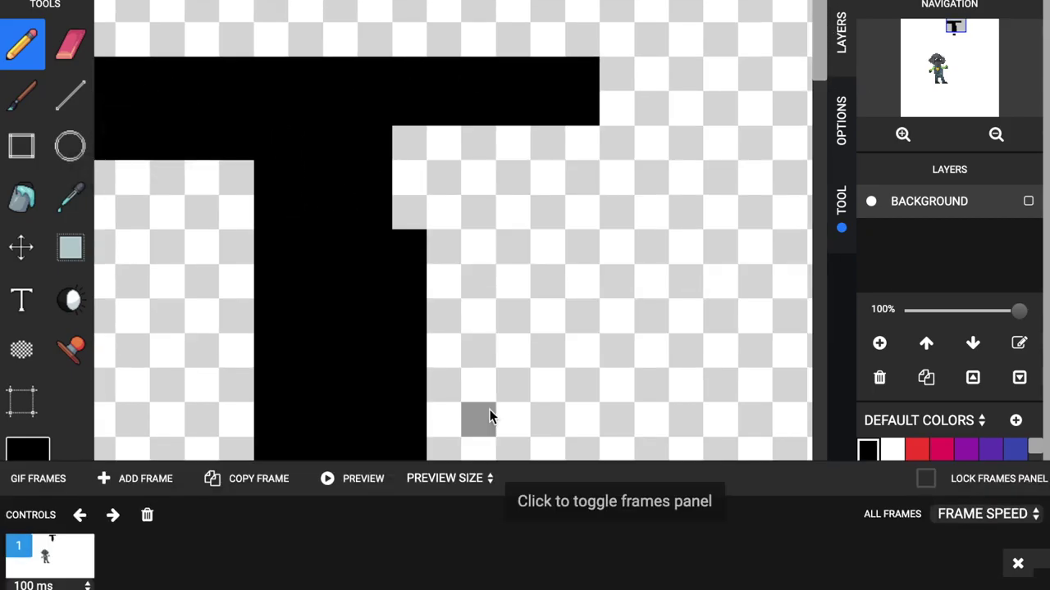
{"action": "left_click_drag", "start_coordinate": [821, 78], "coordinate": [821, 138]}
{"action": "left_click_drag", "start_coordinate": [500, 564], "coordinate": [468, 556]}
{"action": "scroll", "coordinate": [634, 300], "scroll_direction": "down", "scroll_amount": 5}
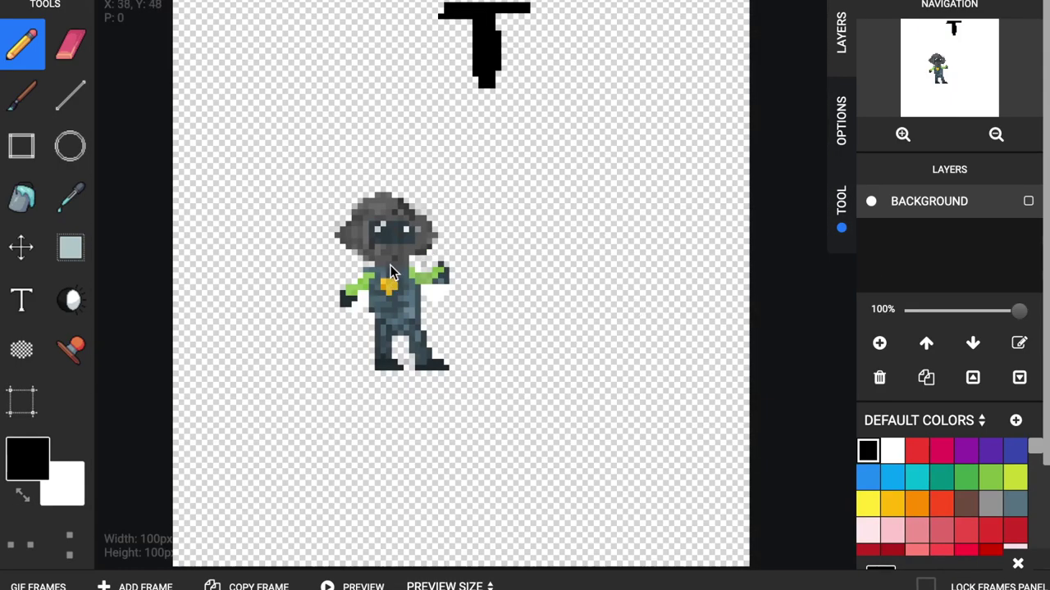